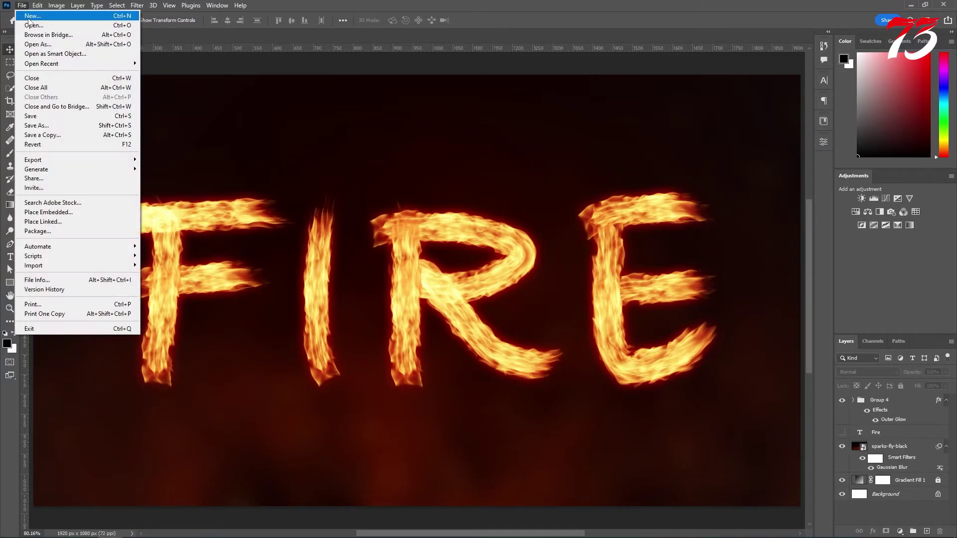
# - Create a new 1920×1080 document and add a Gradient Fill layer
pyautogui.click(28, 20)
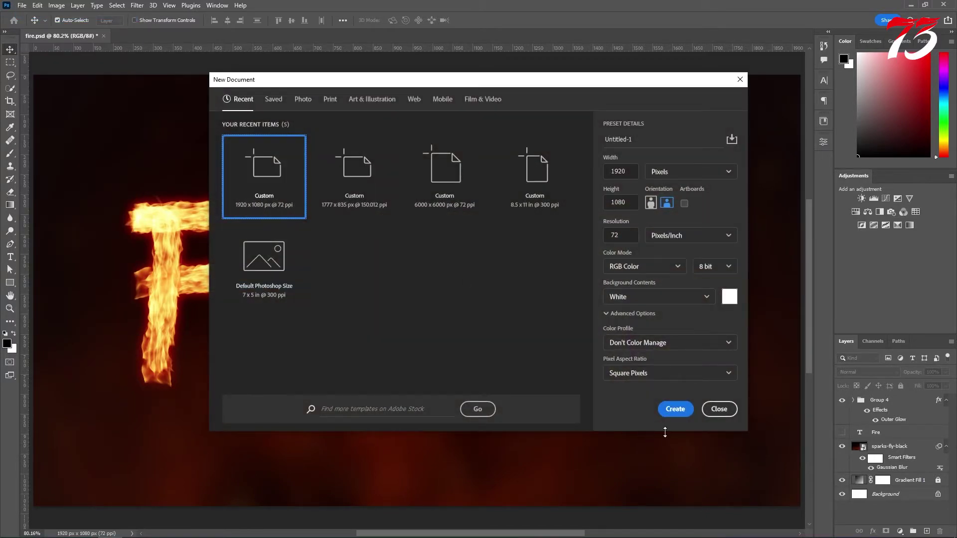
pyautogui.click(675, 409)
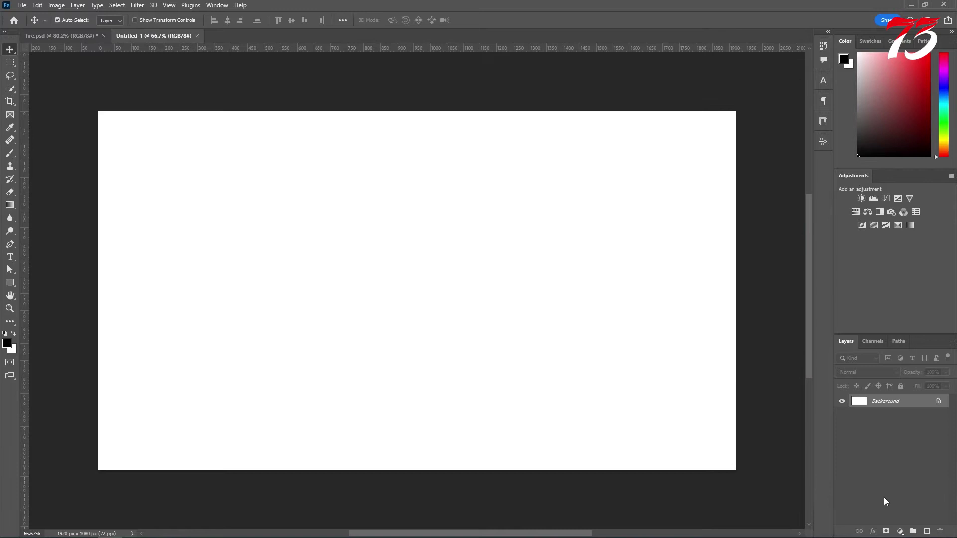
pyautogui.click(899, 531)
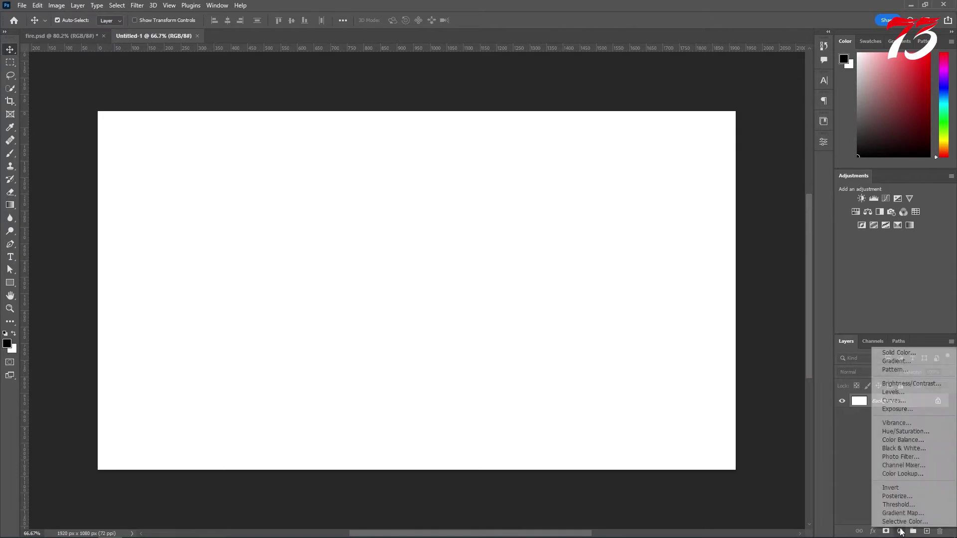
pyautogui.click(896, 360)
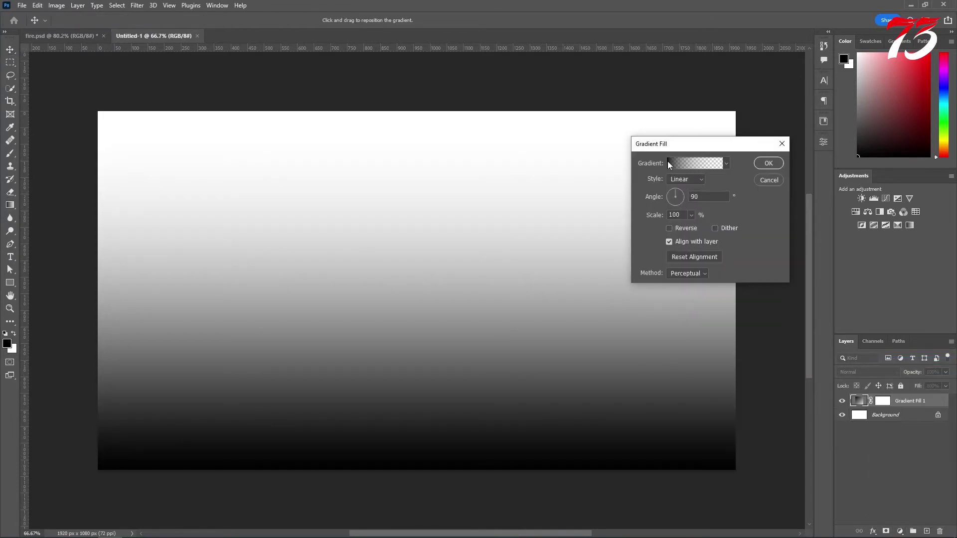
# - Set the gradient's left colour stop to near-black (#070000)
pyautogui.click(690, 164)
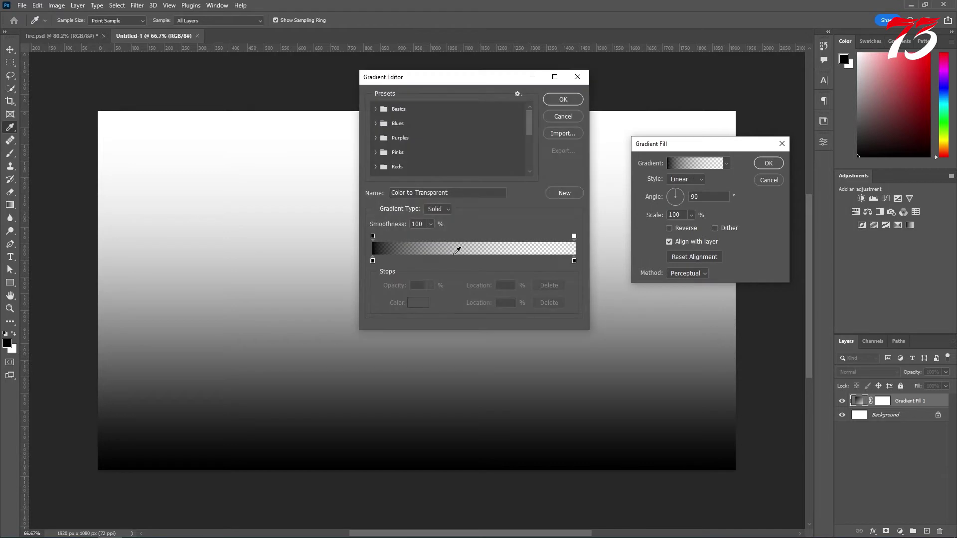
pyautogui.click(373, 261)
pyautogui.click(422, 304)
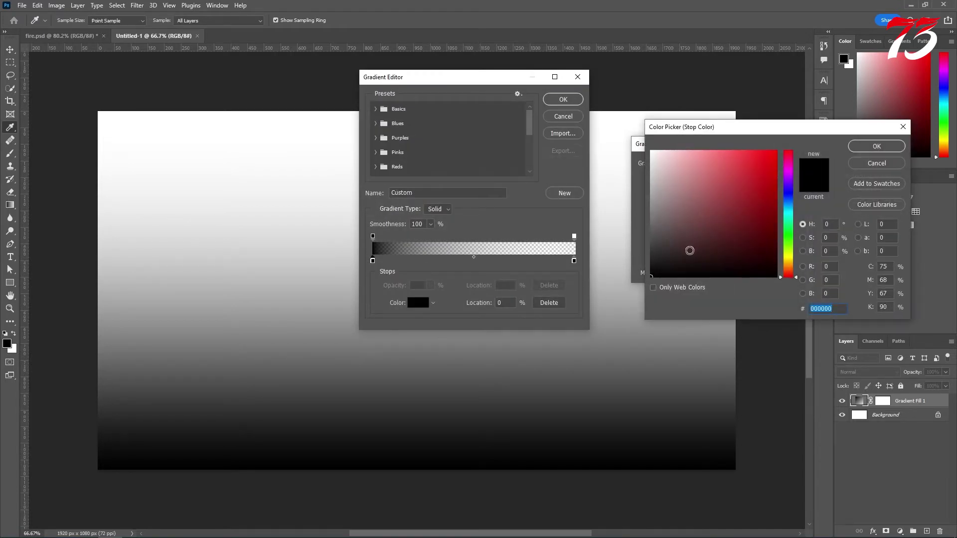
pyautogui.write('1d1d1d')
pyautogui.moveTo(640, 262)
pyautogui.mouseDown()
pyautogui.moveTo(772, 265)
pyautogui.moveTo(774, 275)
pyautogui.mouseUp()
pyautogui.click(877, 147)
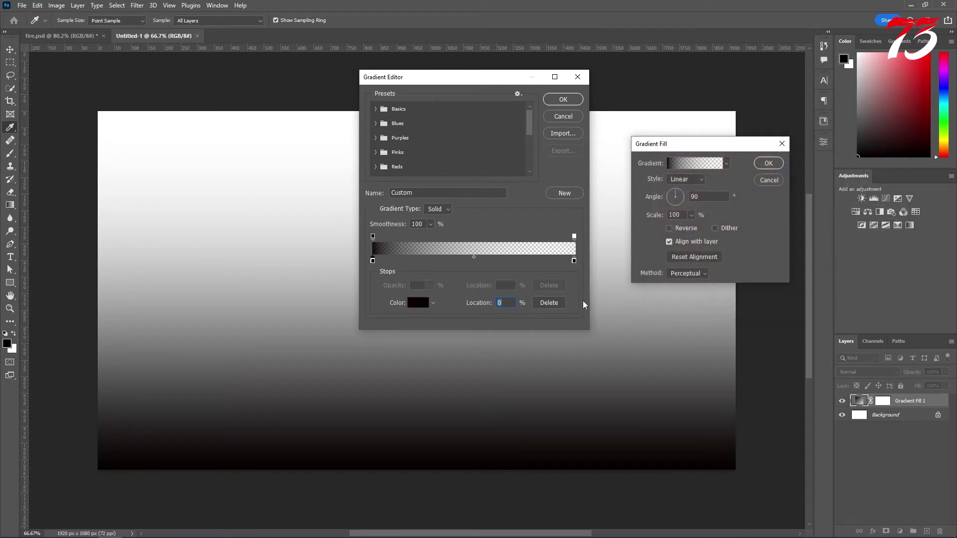
# - Make the gradient's right end 100% opaque and colour its stop very dark red #1b0000
pyautogui.click(573, 237)
pyautogui.moveTo(430, 285); pyautogui.dragTo(568, 263)
pyautogui.doubleClick(573, 260)
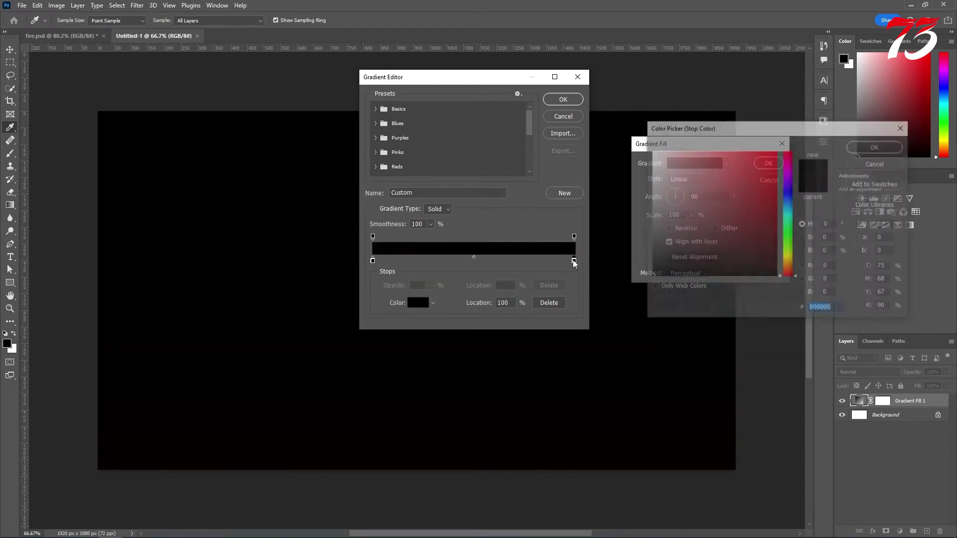
pyautogui.moveTo(767, 216); pyautogui.dragTo(776, 260)
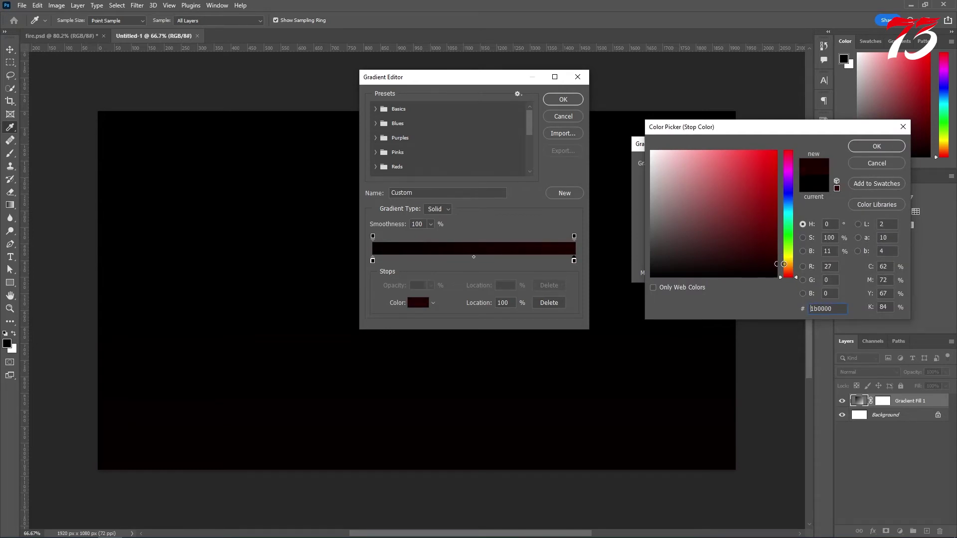
pyautogui.click(881, 149)
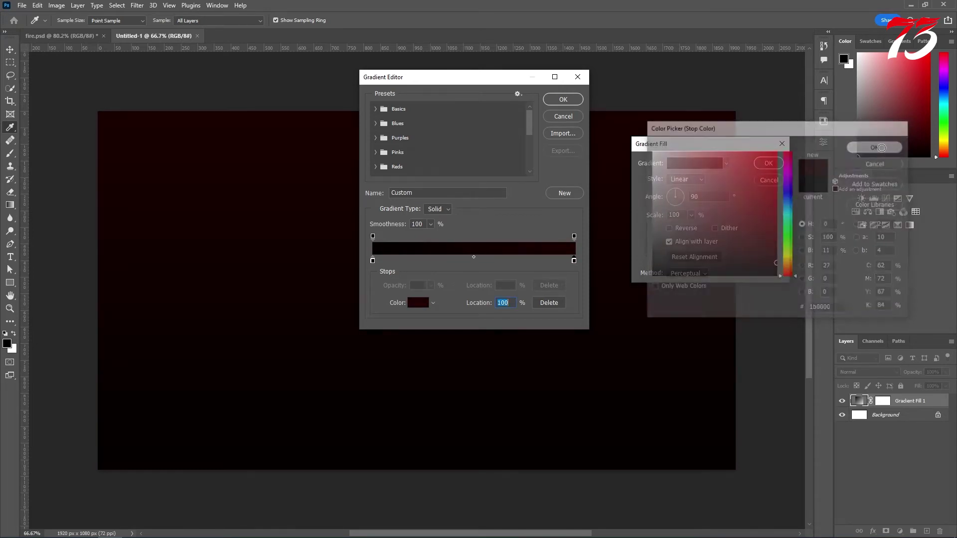
# - Make the fill a reversed Radial gradient scaled up to about 360% and apply it
pyautogui.click(563, 101)
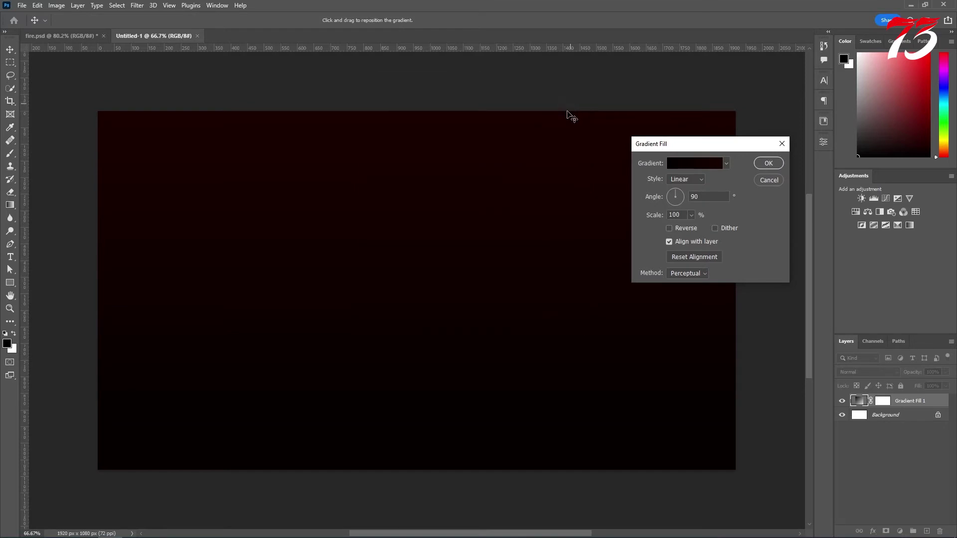
pyautogui.click(695, 178)
pyautogui.click(669, 228)
pyautogui.click(691, 215)
pyautogui.moveTo(697, 228); pyautogui.dragTo(702, 230)
pyautogui.click(769, 166)
pyautogui.click(769, 166)
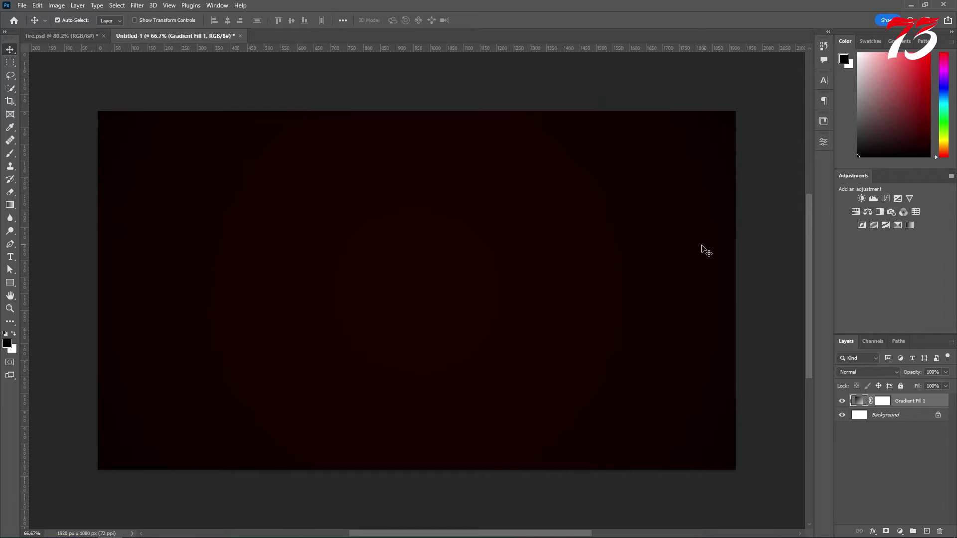
# - Type the word FIRE in white Bradley Hand ITC and scale it up to about 191%
pyautogui.click(10, 258)
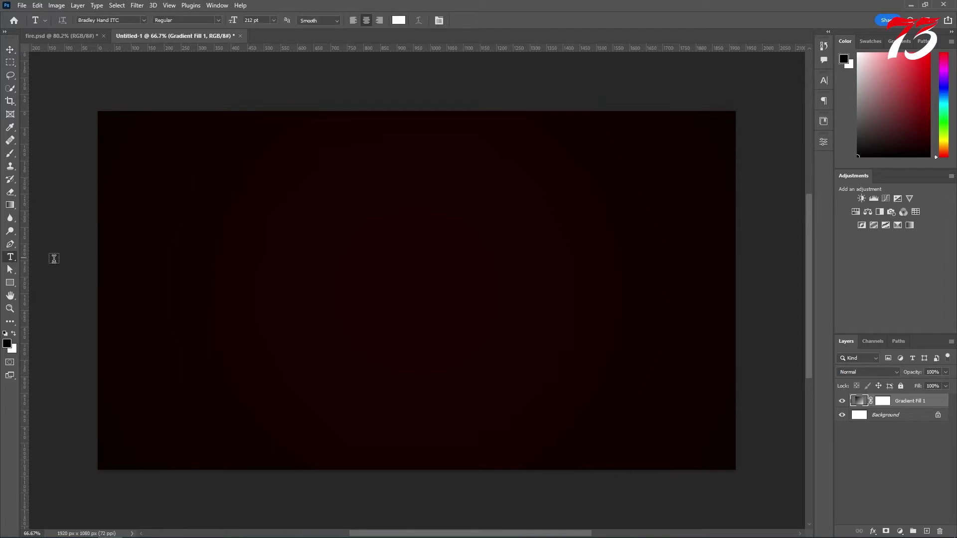
pyautogui.click(299, 236)
pyautogui.write('FIRE')
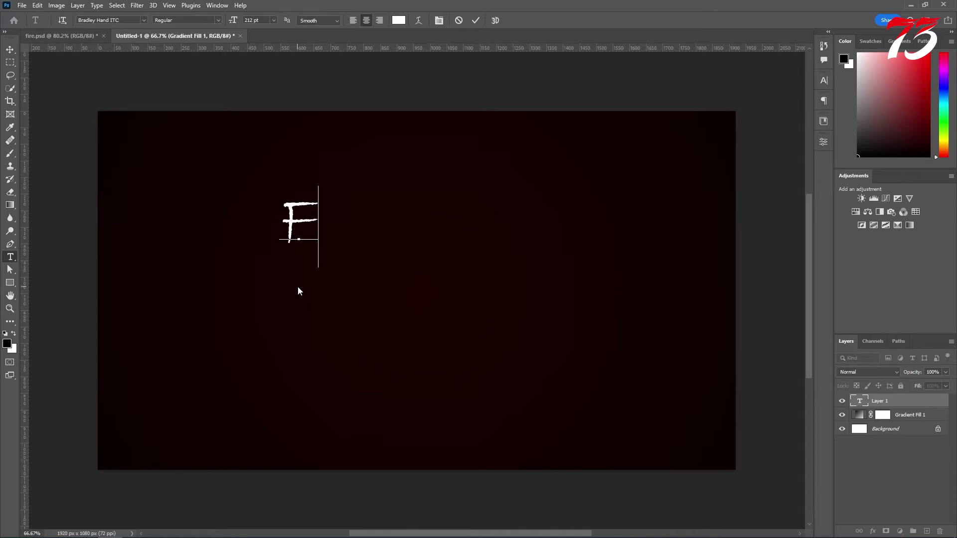
pyautogui.click(11, 49)
pyautogui.press('ctrl')
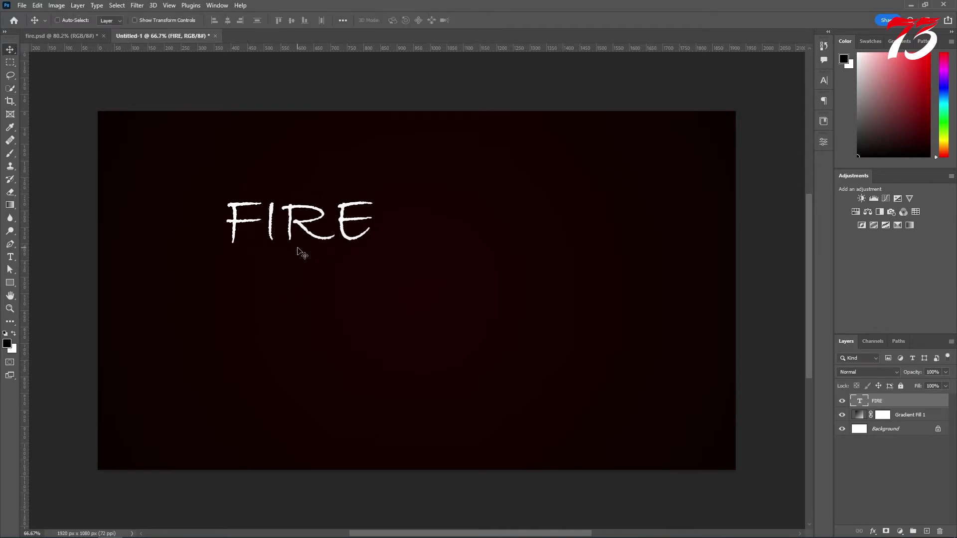
pyautogui.hotkey('ctrl', 't')
pyautogui.moveTo(374, 270); pyautogui.dragTo(550, 360)
pyautogui.moveTo(501, 276); pyautogui.dragTo(488, 298)
pyautogui.press('Return')
# - Centre FIRE horizontally and vertically on the canvas, then stretch it wider to 136%
pyautogui.hotkey('ctrl', 'a')
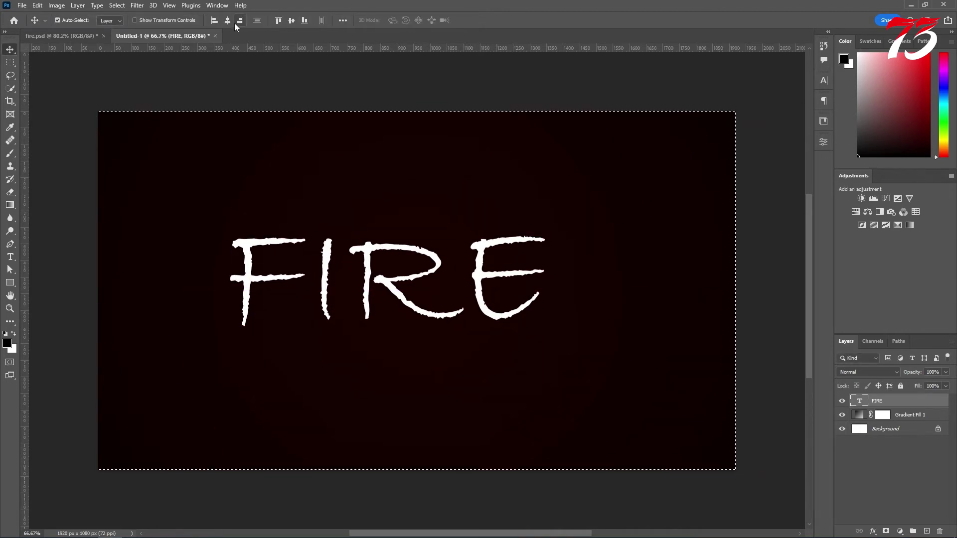
pyautogui.click(228, 20)
pyautogui.hotkey('ctrl', 'd')
pyautogui.click(292, 20)
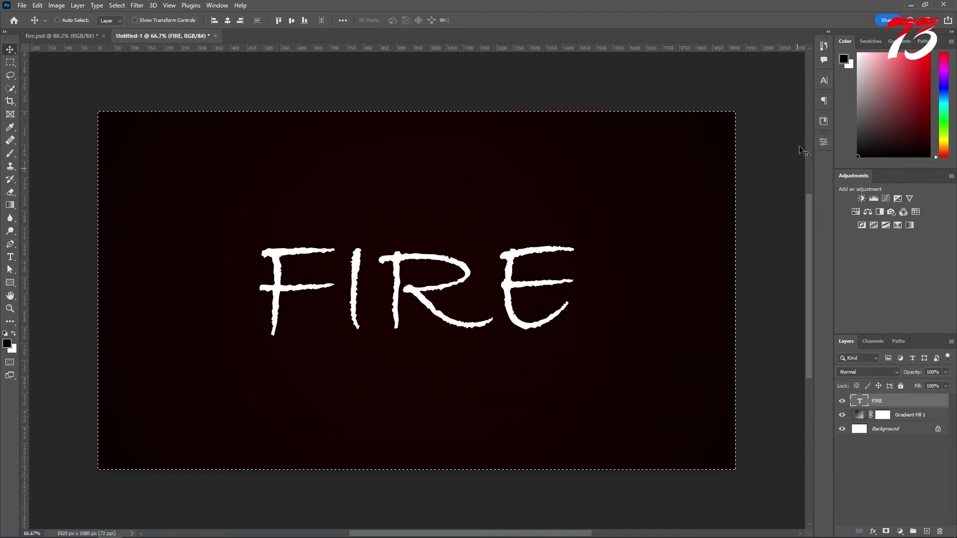
pyautogui.click(823, 80)
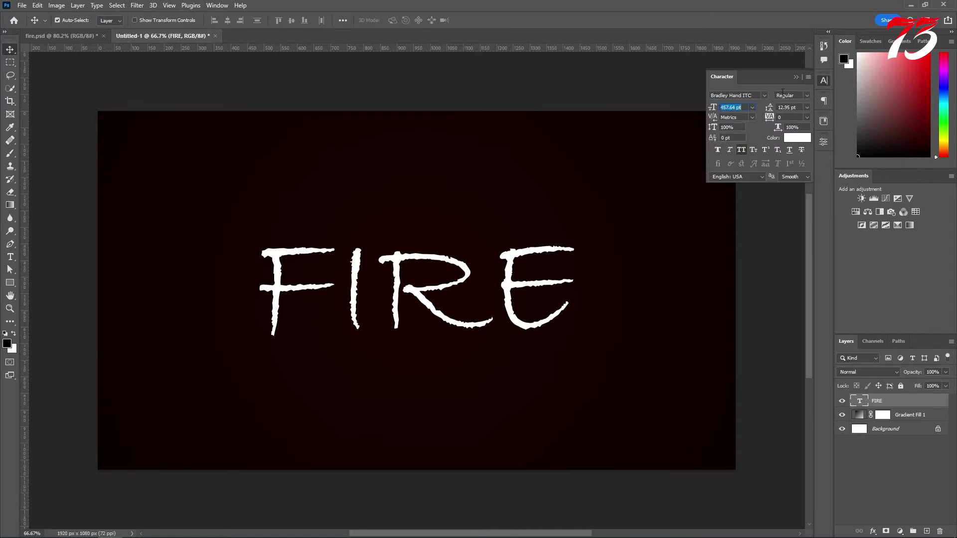
pyautogui.click(824, 83)
pyautogui.hotkey('ctrl', 't')
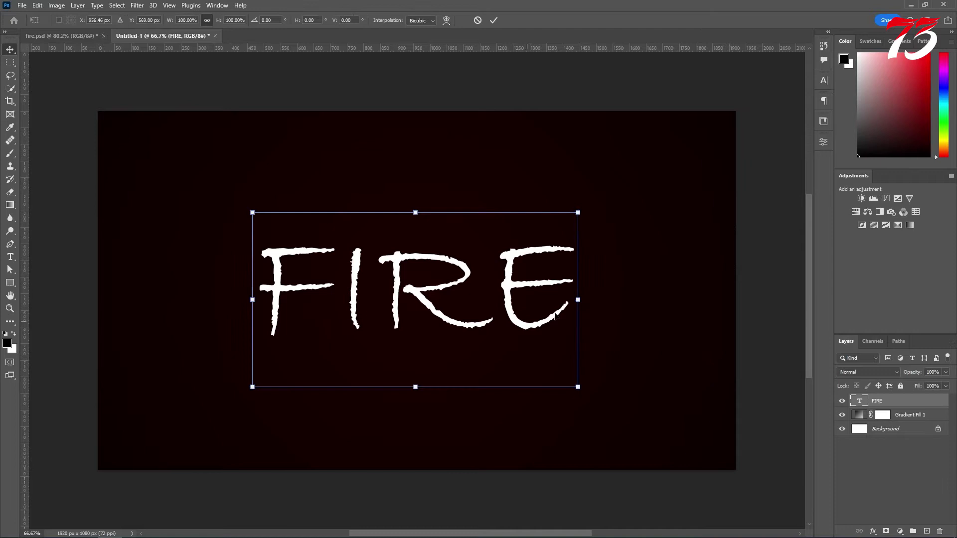
pyautogui.moveTo(578, 299); pyautogui.dragTo(637, 294)
pyautogui.press('Return')
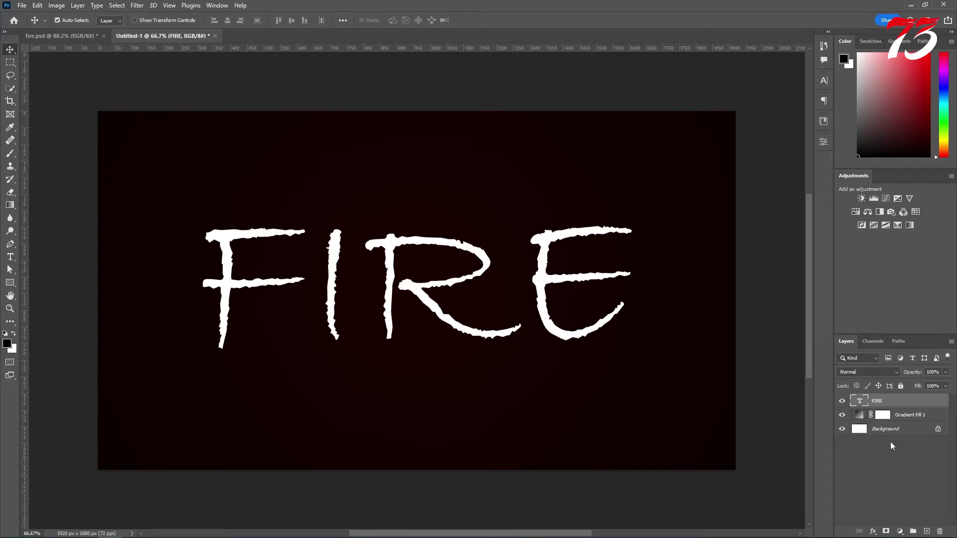
# - Add Layer 1 above FIRE and pen a path up the F's stem and along its top bar
pyautogui.click(926, 530)
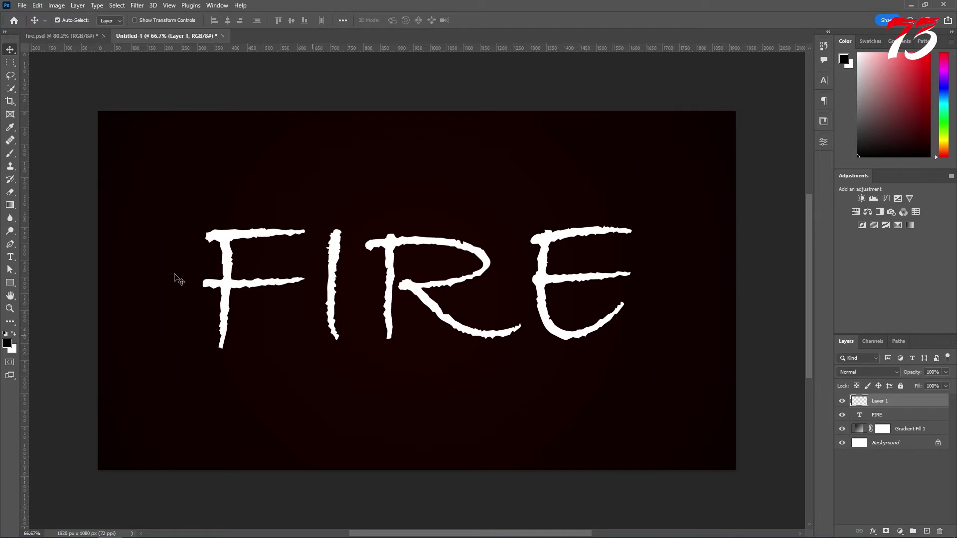
pyautogui.click(11, 244)
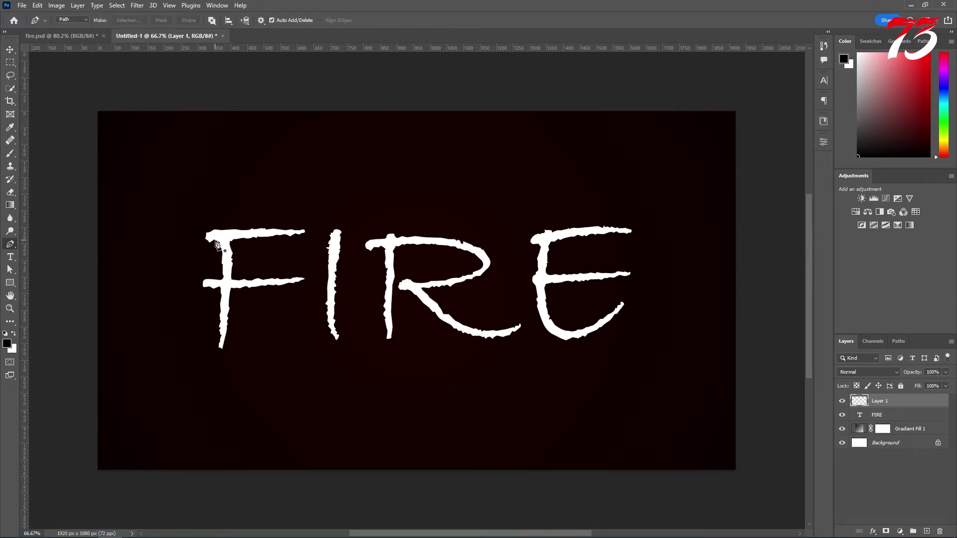
pyautogui.click(221, 346)
pyautogui.moveTo(226, 237); pyautogui.dragTo(222, 229)
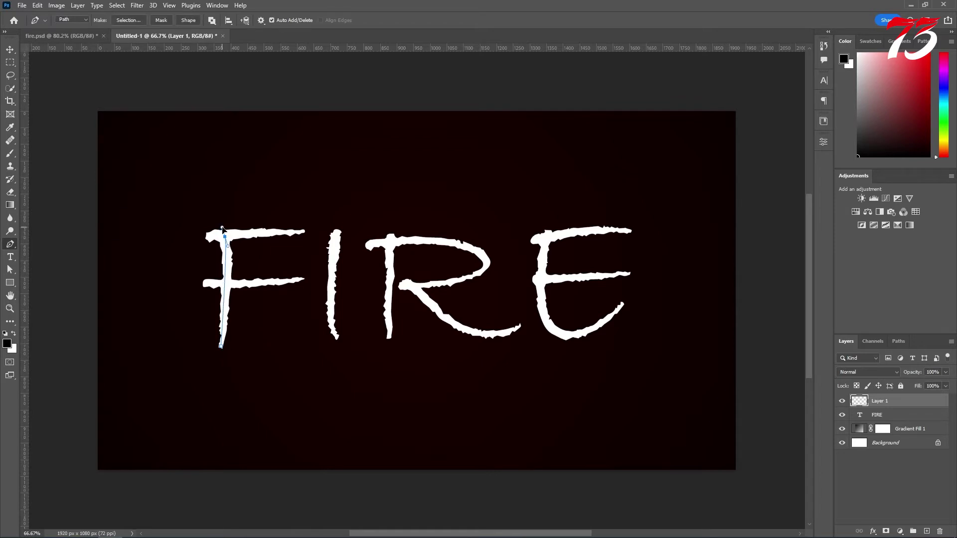
pyautogui.keyDown('alt'); pyautogui.click(225, 237); pyautogui.keyUp('alt')
pyautogui.click(209, 236)
pyautogui.click(303, 232)
pyautogui.moveTo(302, 233); pyautogui.dragTo(313, 232)
# - Open Filter > Render > Flame with One Flame Along Path, trying flame widths of 27 and 5
pyautogui.click(137, 5)
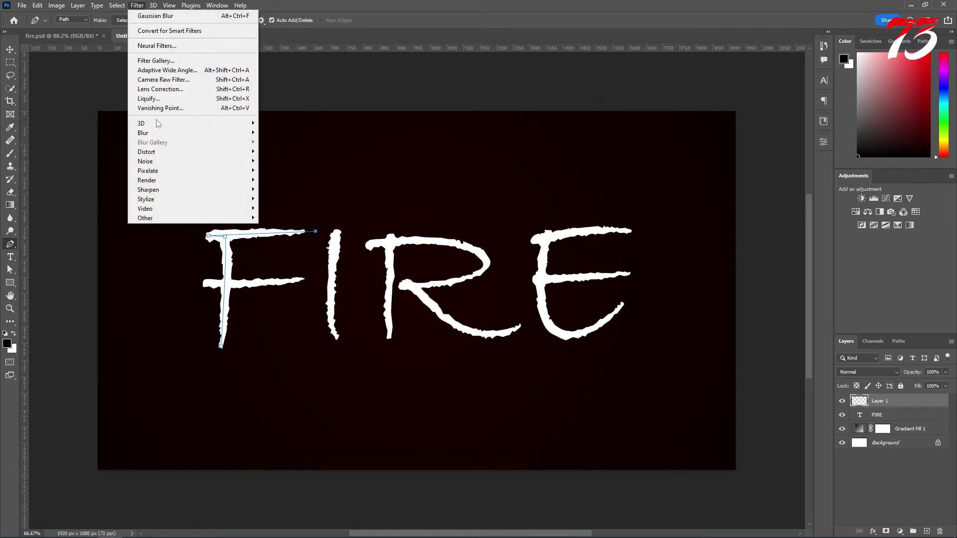
pyautogui.moveTo(171, 182)
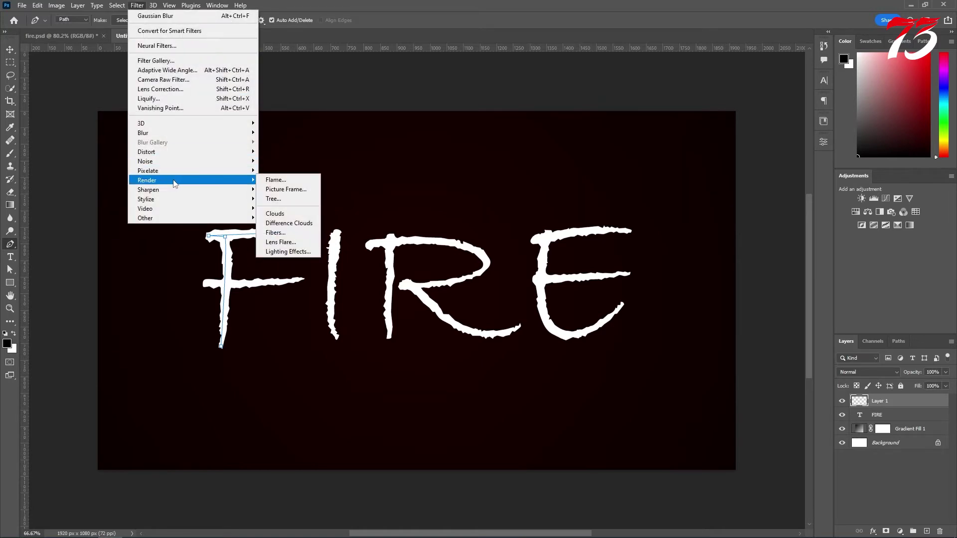
pyautogui.click(291, 181)
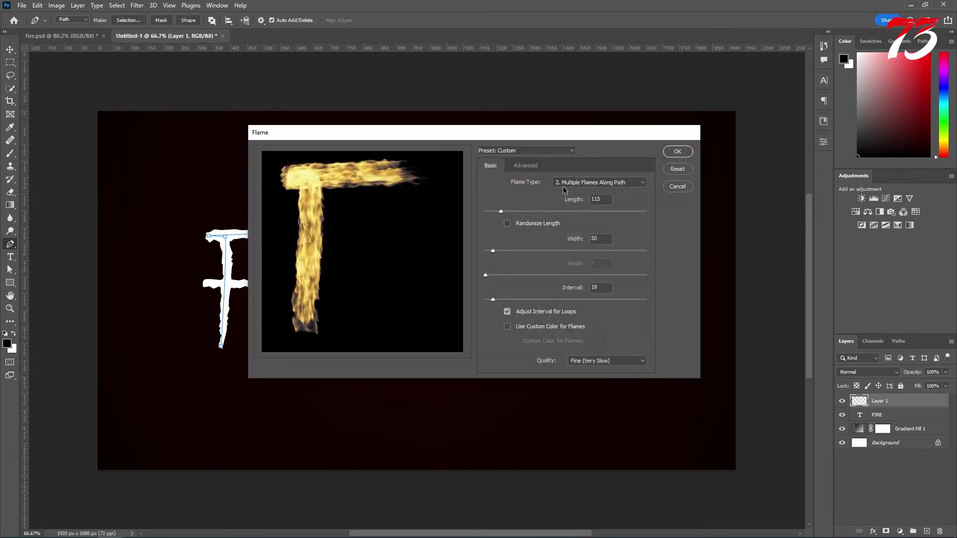
pyautogui.click(580, 184)
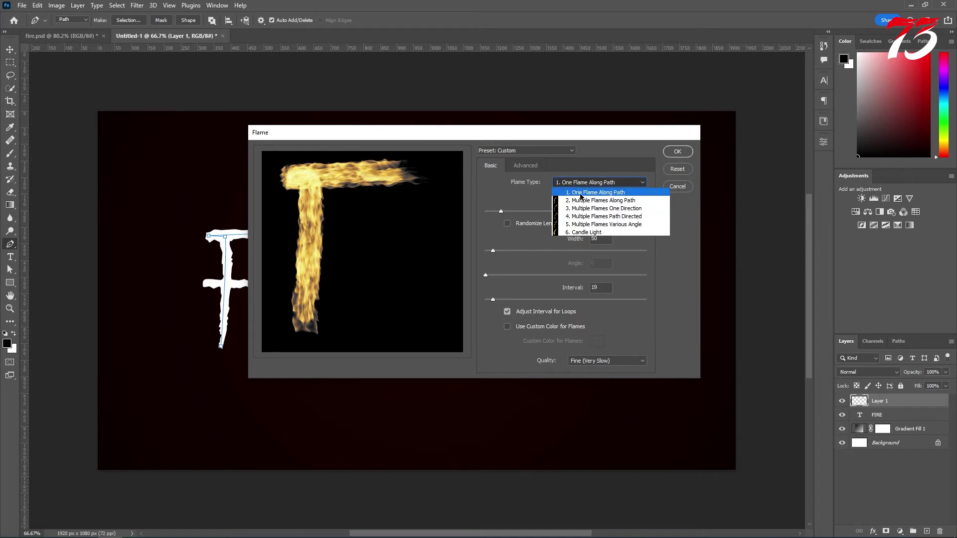
pyautogui.click(580, 193)
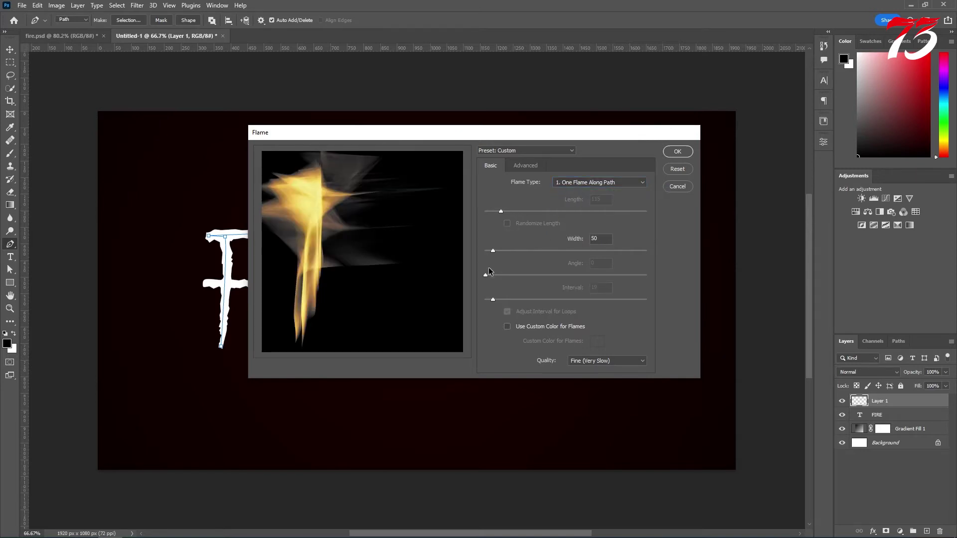
pyautogui.moveTo(491, 254); pyautogui.dragTo(489, 252)
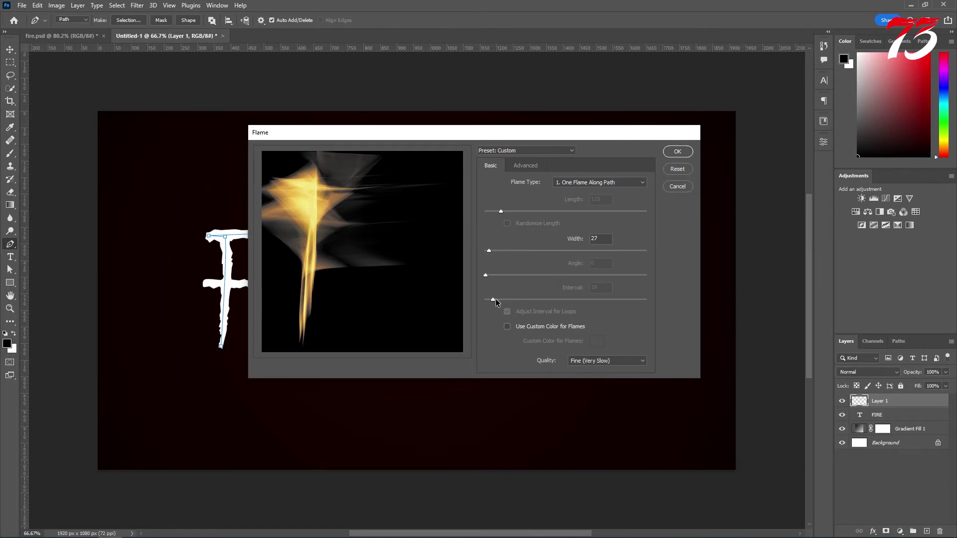
pyautogui.moveTo(488, 253)
pyautogui.mouseDown()
pyautogui.moveTo(500, 251)
pyautogui.moveTo(482, 255)
pyautogui.mouseUp()
pyautogui.click(573, 183)
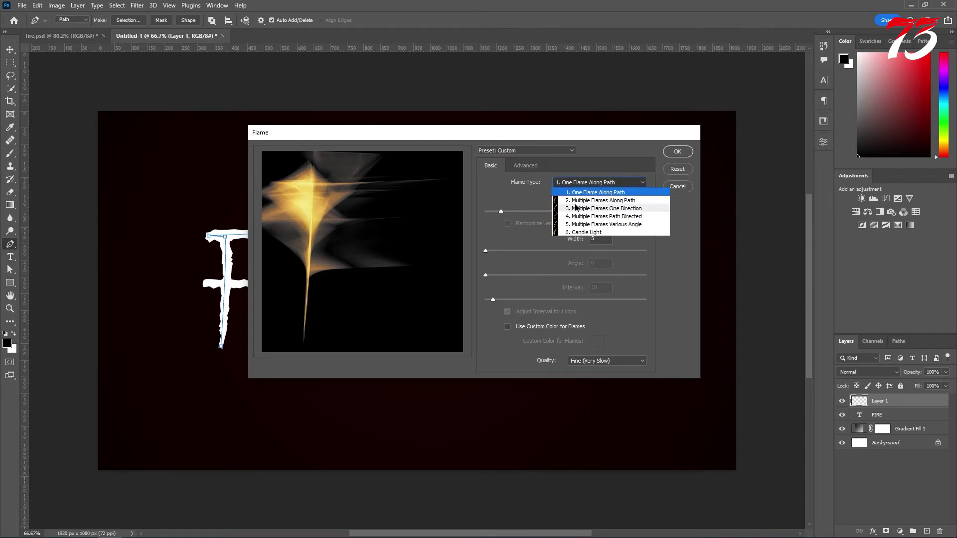
# - Render Multiple Flames Along Path at width 42, interval 16, High (Slow) quality
pyautogui.click(575, 197)
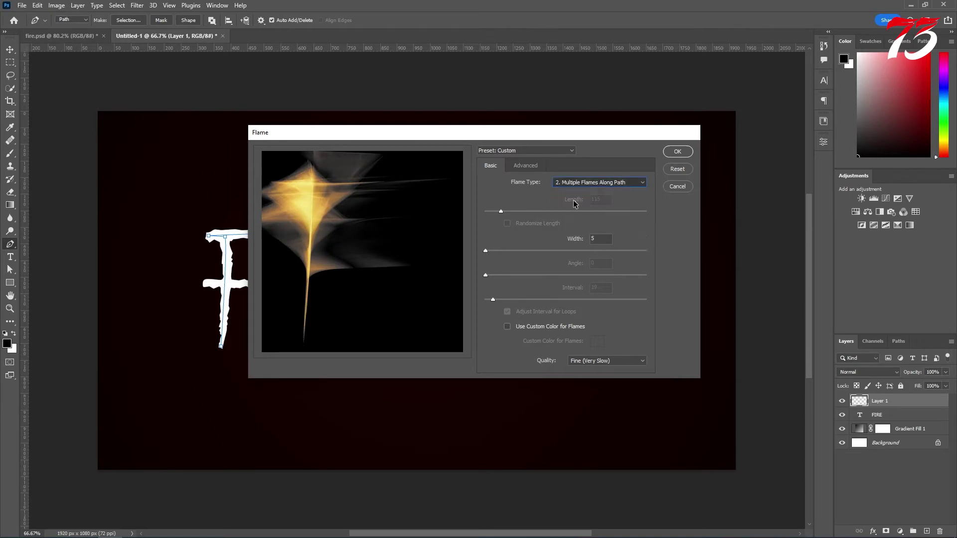
pyautogui.click(596, 188)
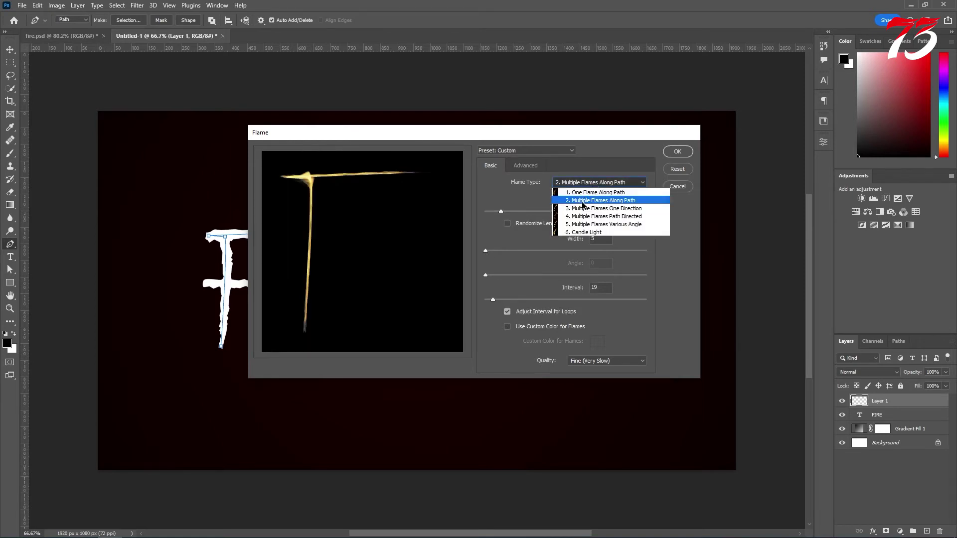
pyautogui.press('Escape')
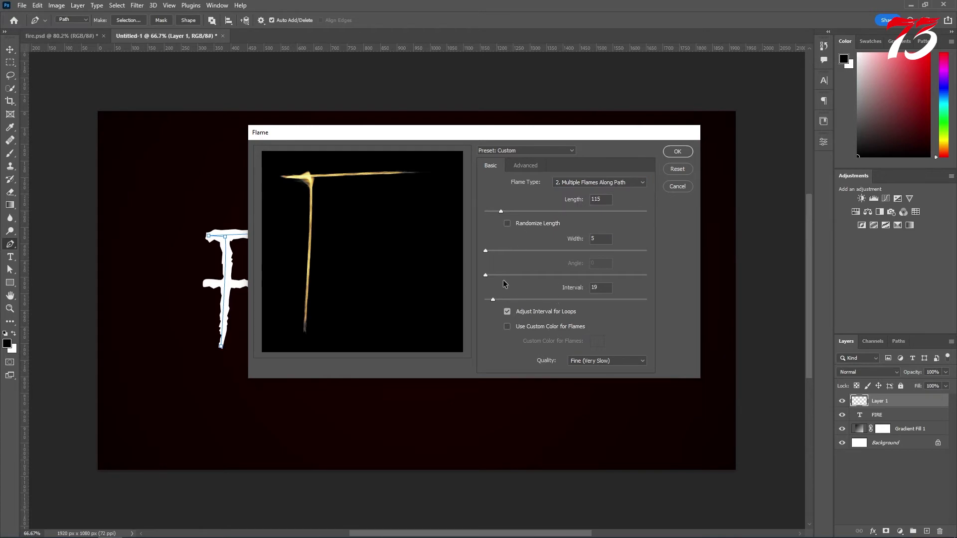
pyautogui.moveTo(486, 251); pyautogui.dragTo(492, 251)
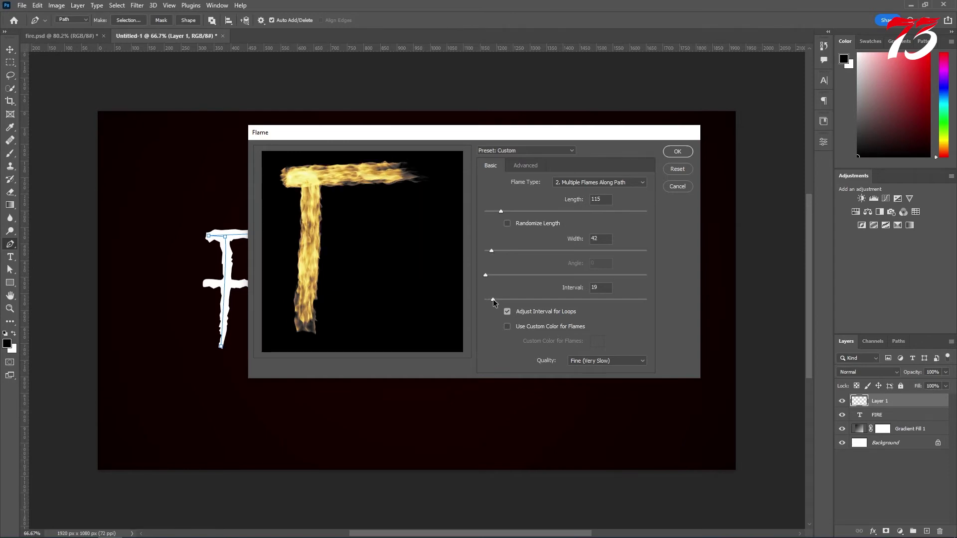
pyautogui.moveTo(492, 299); pyautogui.dragTo(552, 299)
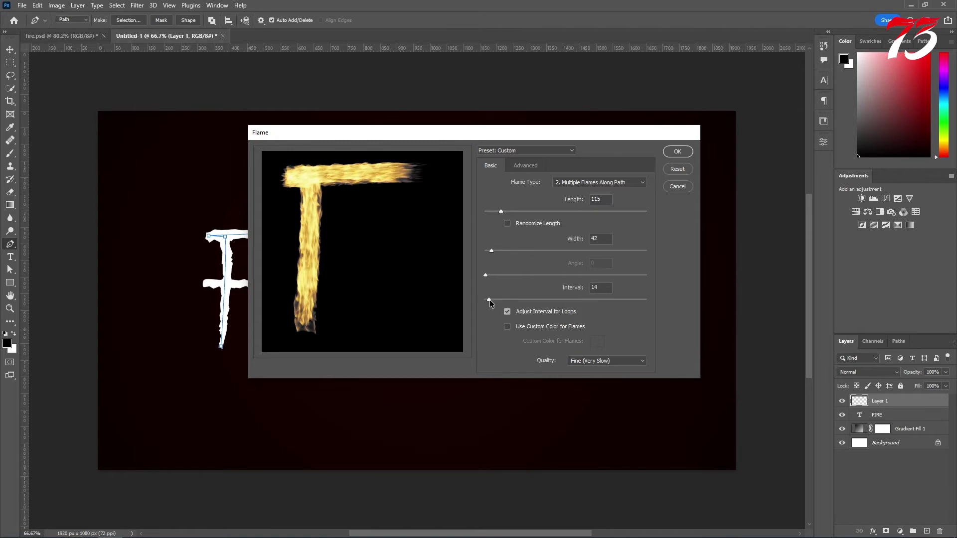
pyautogui.moveTo(491, 299); pyautogui.dragTo(490, 300)
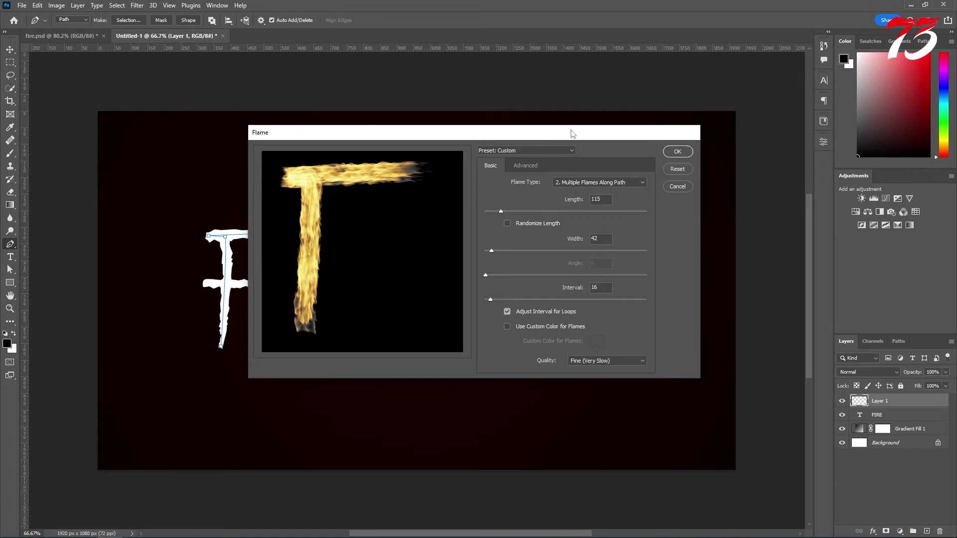
pyautogui.moveTo(571, 133); pyautogui.dragTo(594, 97)
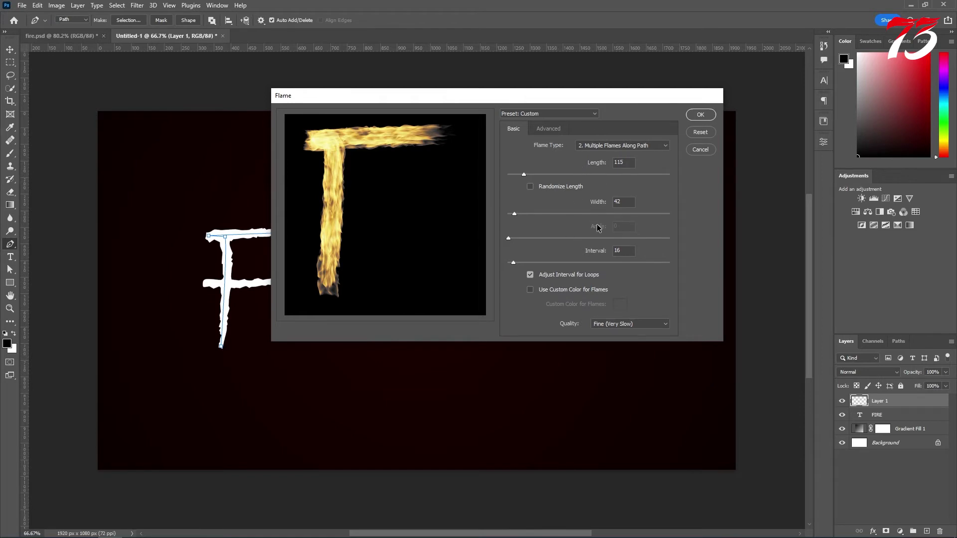
pyautogui.click(615, 324)
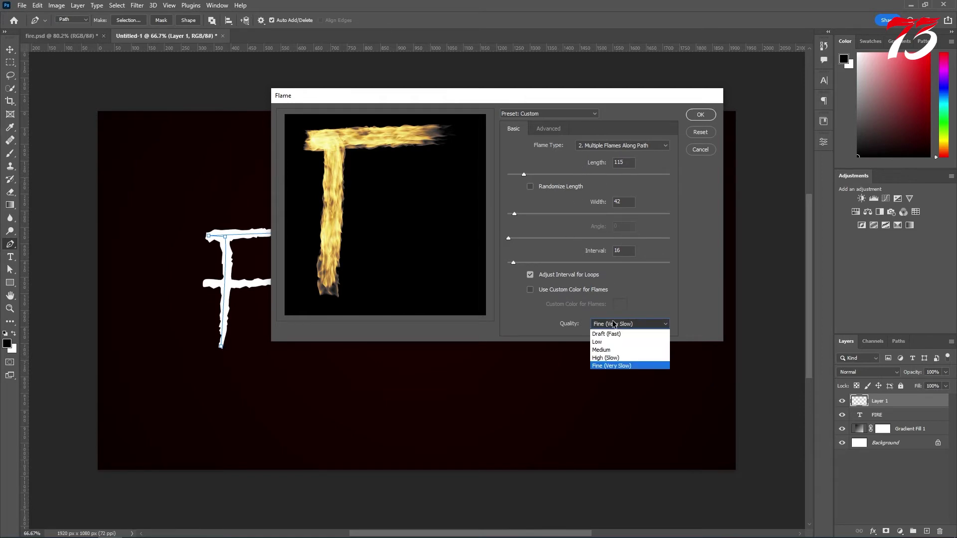
pyautogui.click(605, 358)
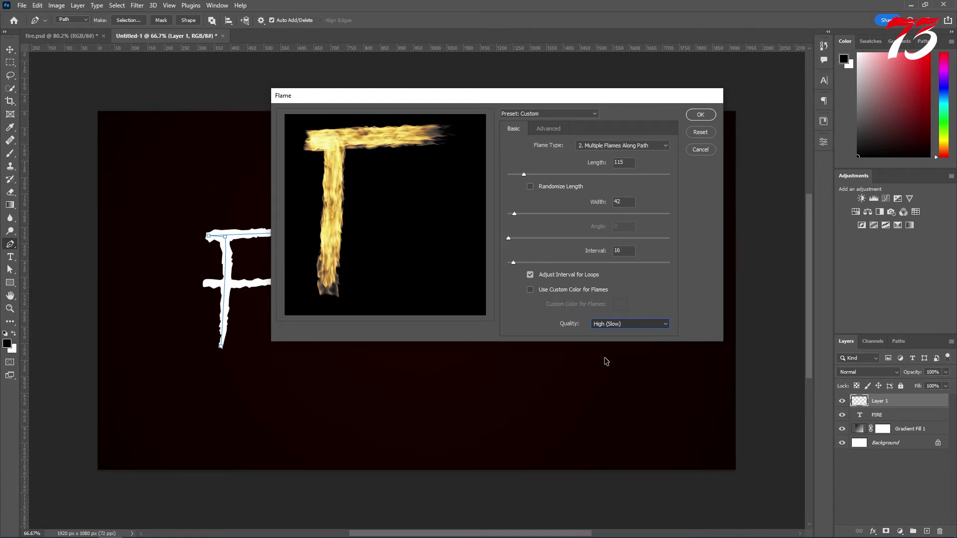
pyautogui.click(697, 115)
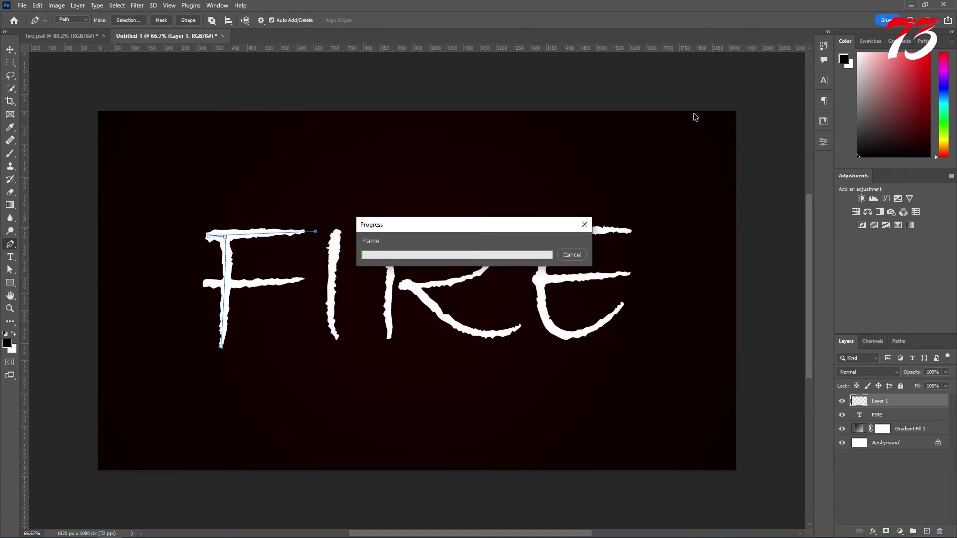
# - Add Layer 2 and pen a curved path along the F's middle crossbar
pyautogui.scroll(3, 236, 252)
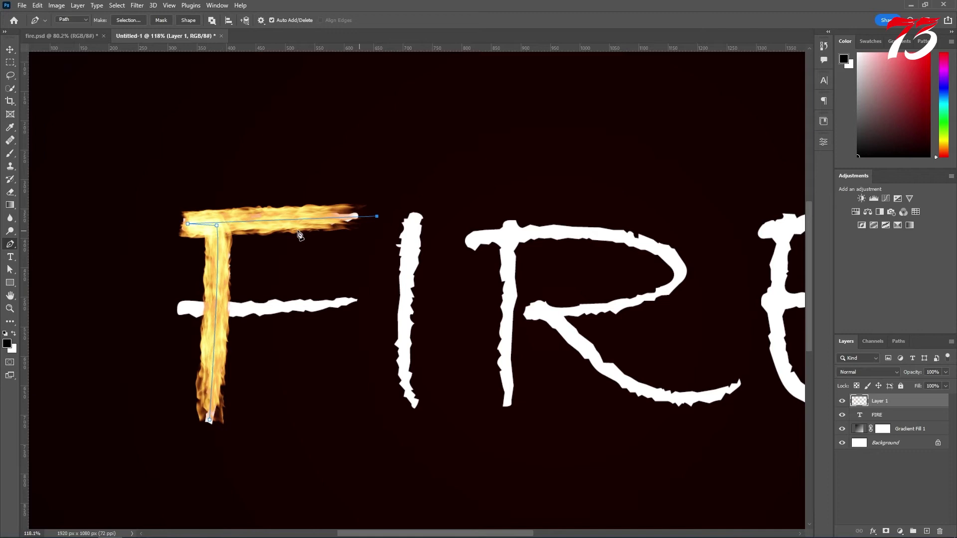
pyautogui.press('Return')
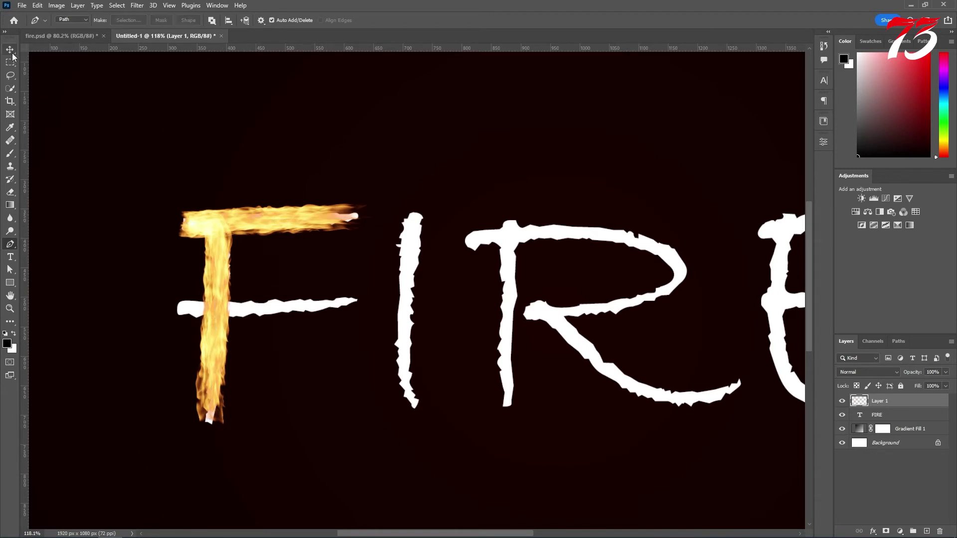
pyautogui.click(927, 531)
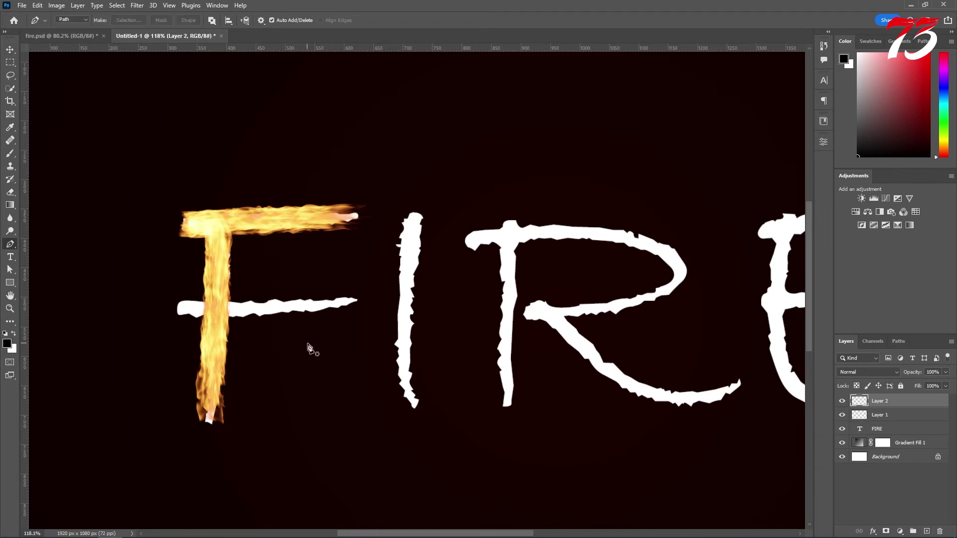
pyautogui.click(178, 310)
pyautogui.moveTo(366, 299); pyautogui.dragTo(389, 296)
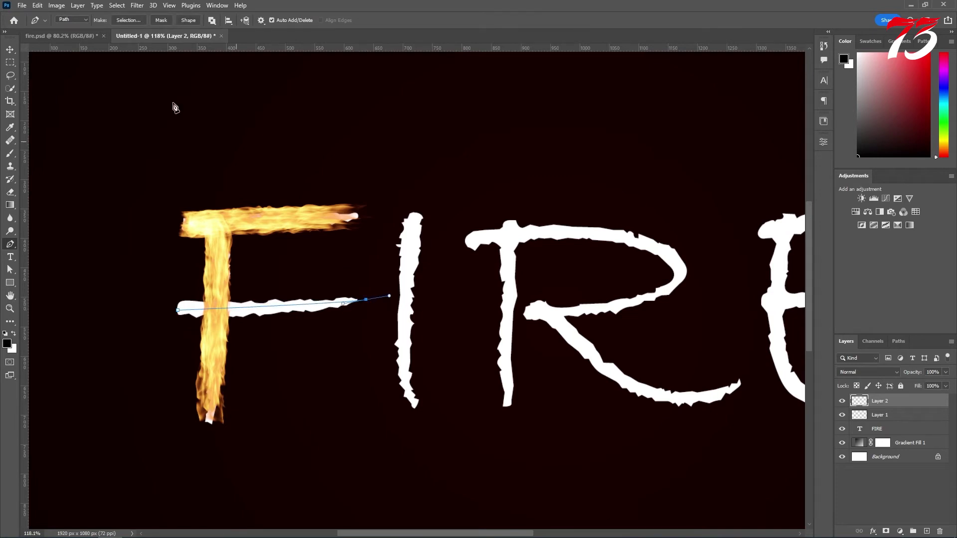
# - Render Flame filter flames along the F's crossbar path and deselect it
pyautogui.click(142, 7)
pyautogui.moveTo(168, 183)
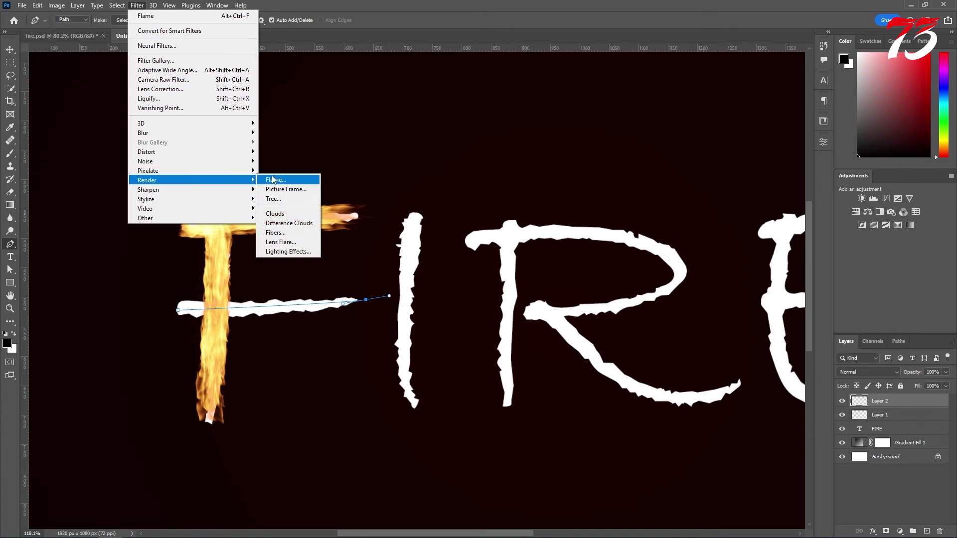
pyautogui.click(272, 176)
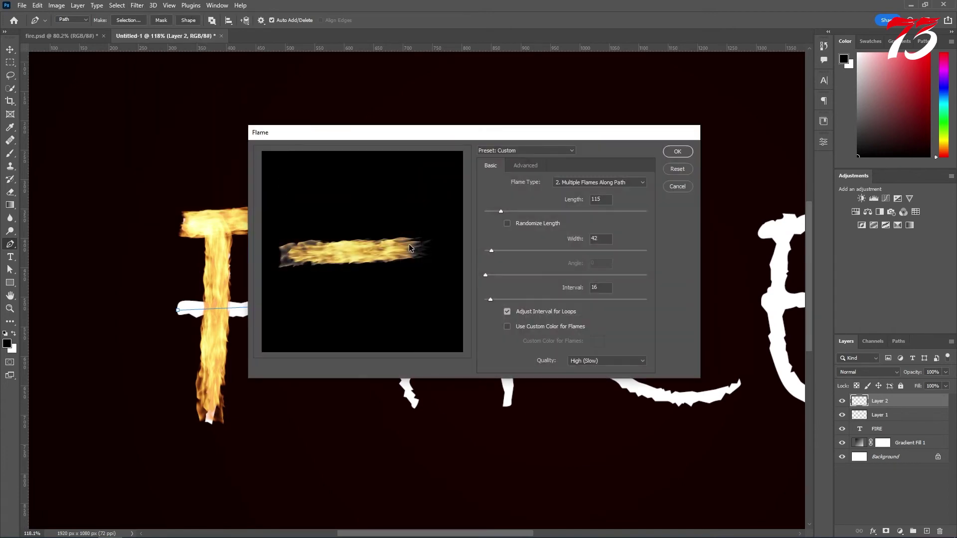
pyautogui.click(677, 152)
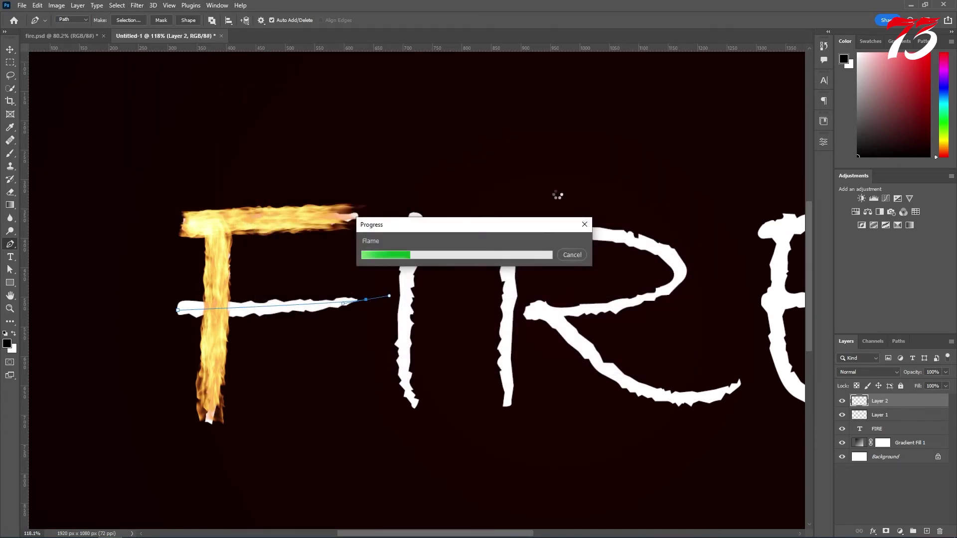
pyautogui.scroll(-2, 338, 244)
pyautogui.moveTo(500, 272); pyautogui.dragTo(392, 249)
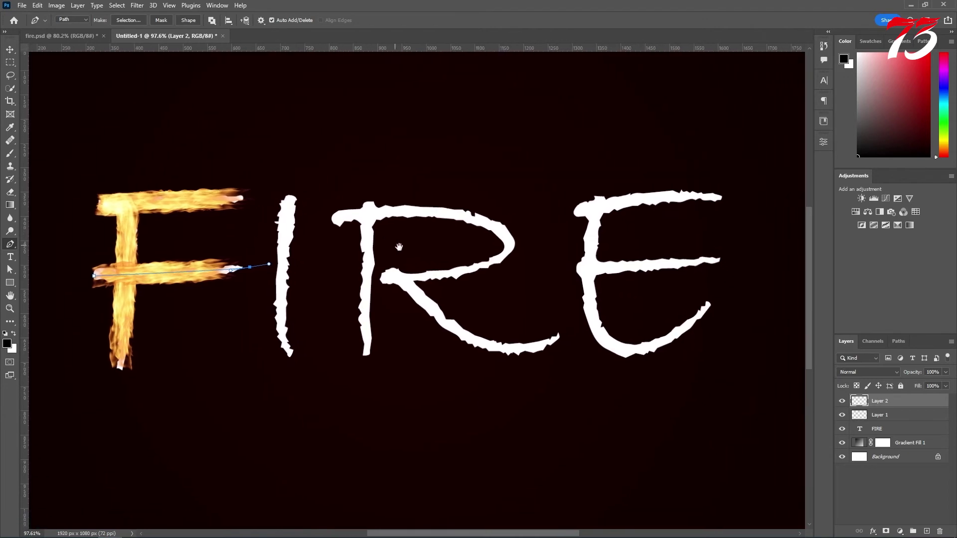
pyautogui.keyDown('ctrl'); pyautogui.click(255, 333); pyautogui.keyUp('ctrl')
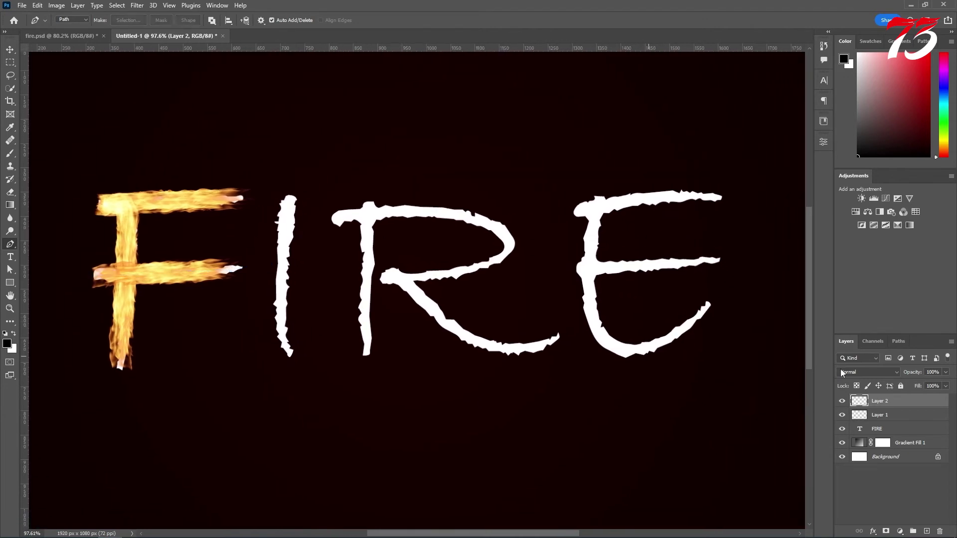
# - Add Layer 3 and render Flame filter flames along a path following the I
pyautogui.click(926, 531)
pyautogui.click(293, 197)
pyautogui.click(289, 354)
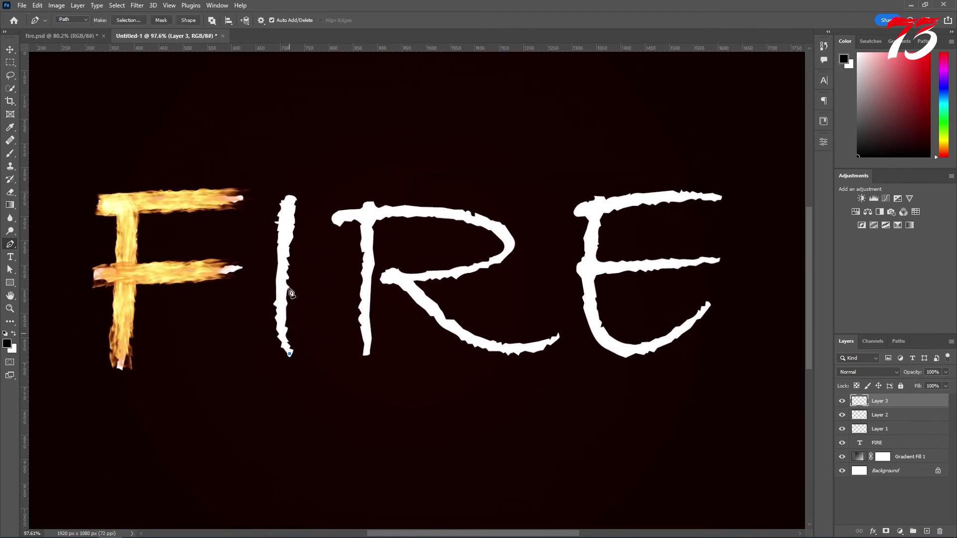
pyautogui.moveTo(291, 196); pyautogui.dragTo(314, 122)
pyautogui.moveTo(295, 180); pyautogui.dragTo(294, 184)
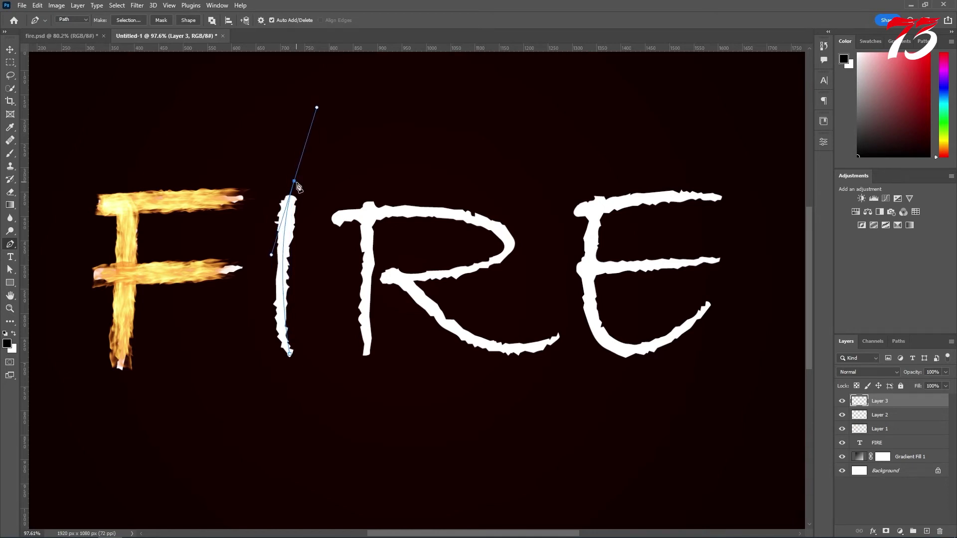
pyautogui.click(137, 6)
pyautogui.moveTo(166, 181)
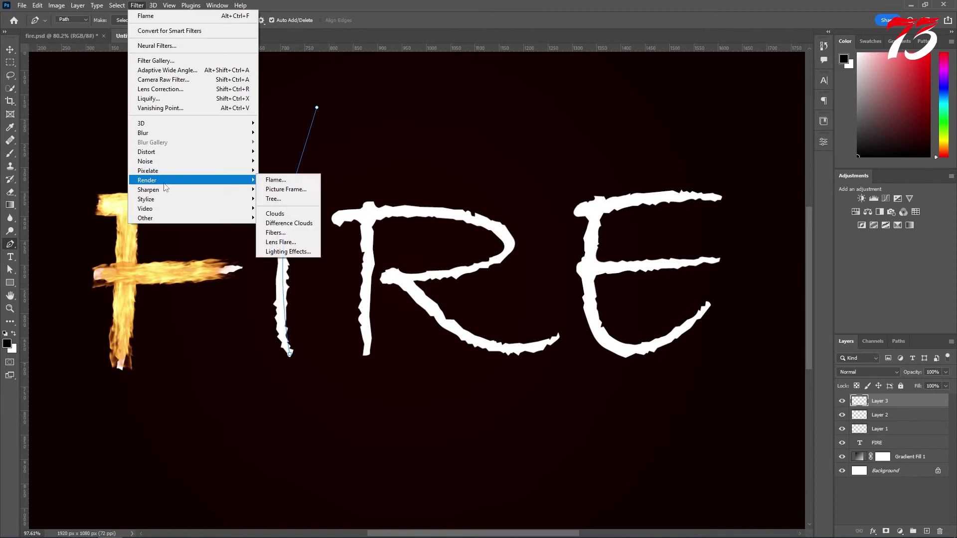
pyautogui.click(295, 178)
pyautogui.click(677, 152)
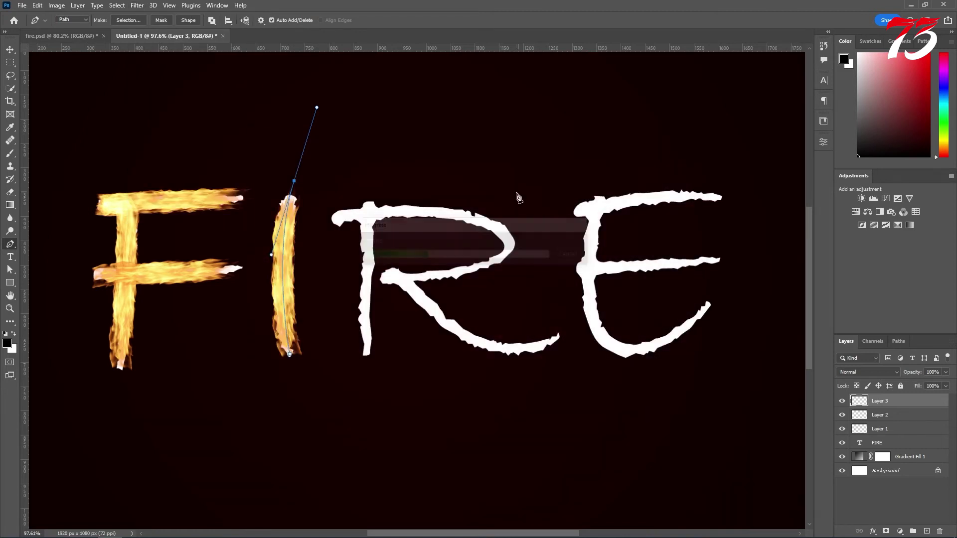
# - Render Flame filter flames along a straight path up the R's stem
pyautogui.click(366, 355)
pyautogui.click(369, 196)
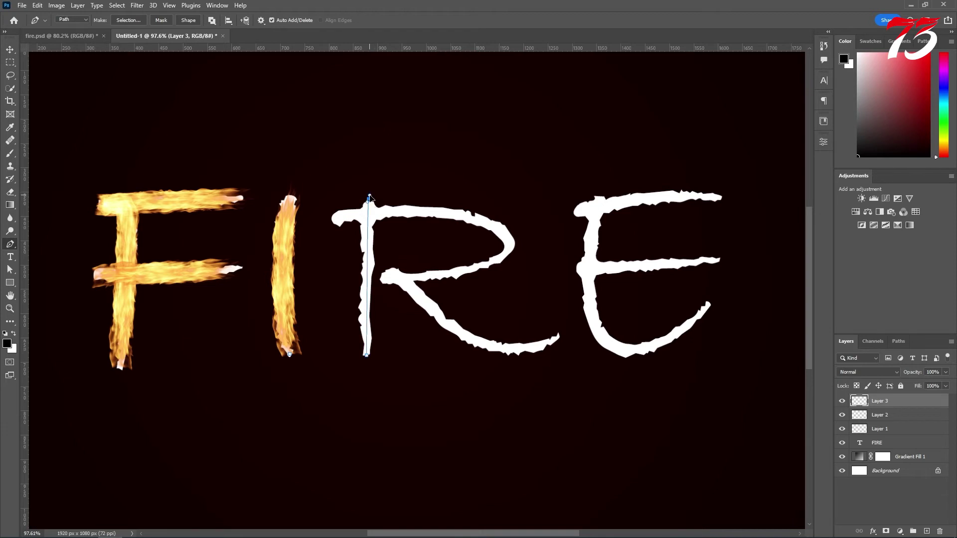
pyautogui.click(137, 5)
pyautogui.moveTo(162, 182)
pyautogui.click(278, 180)
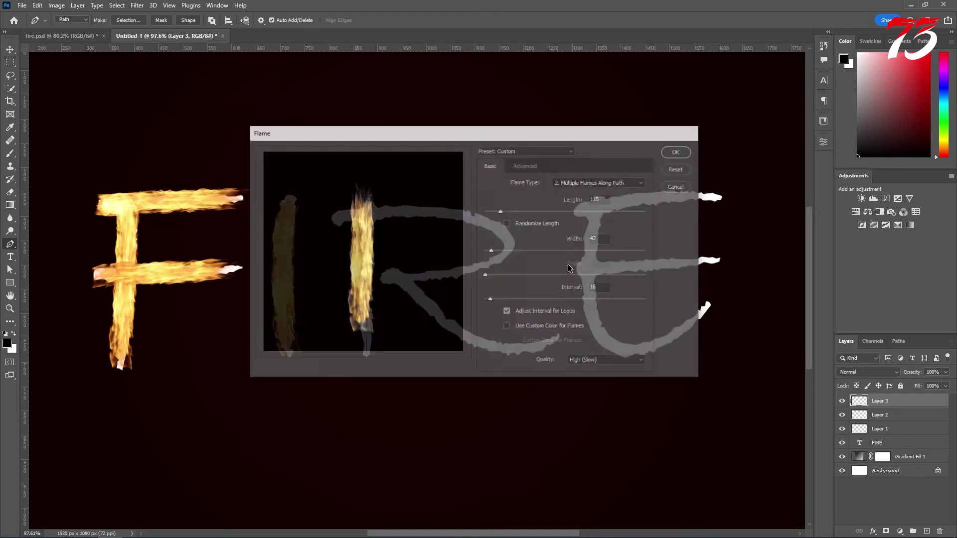
pyautogui.click(677, 154)
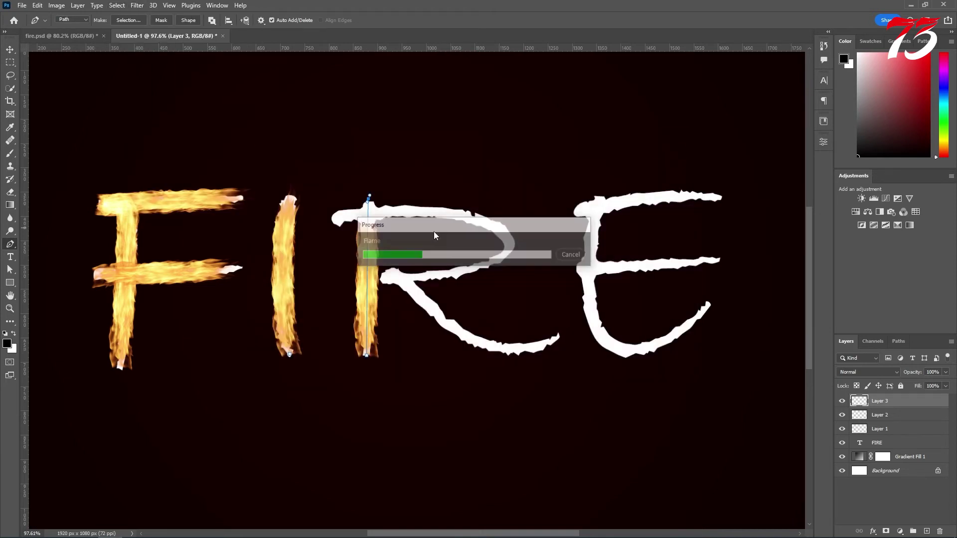
pyautogui.keyDown('ctrl'); pyautogui.click(335, 221); pyautogui.keyUp('ctrl')
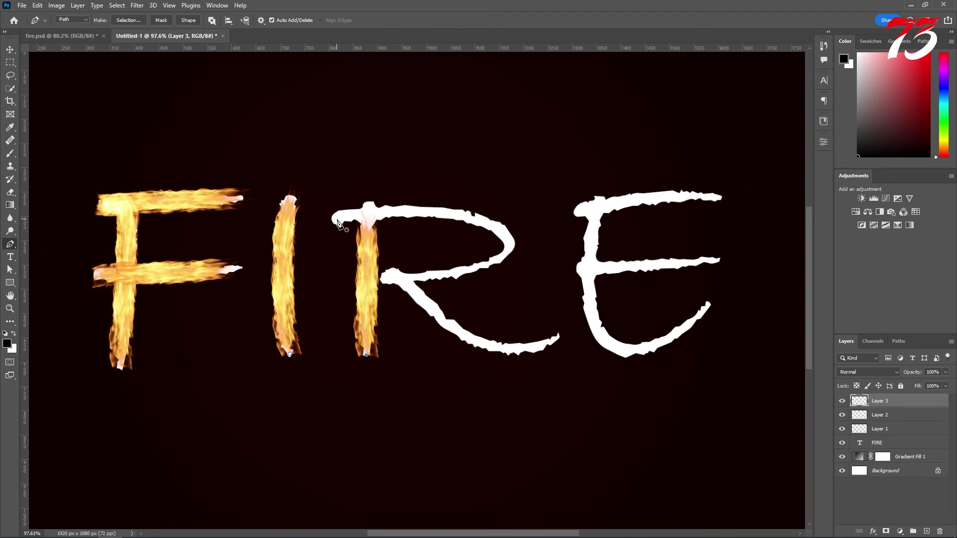
pyautogui.click(333, 220)
# - Trace a pen path around the R's bowl, down its leg and along its tail
pyautogui.moveTo(507, 243); pyautogui.dragTo(539, 298)
pyautogui.keyDown('alt'); pyautogui.click(508, 244); pyautogui.keyUp('alt')
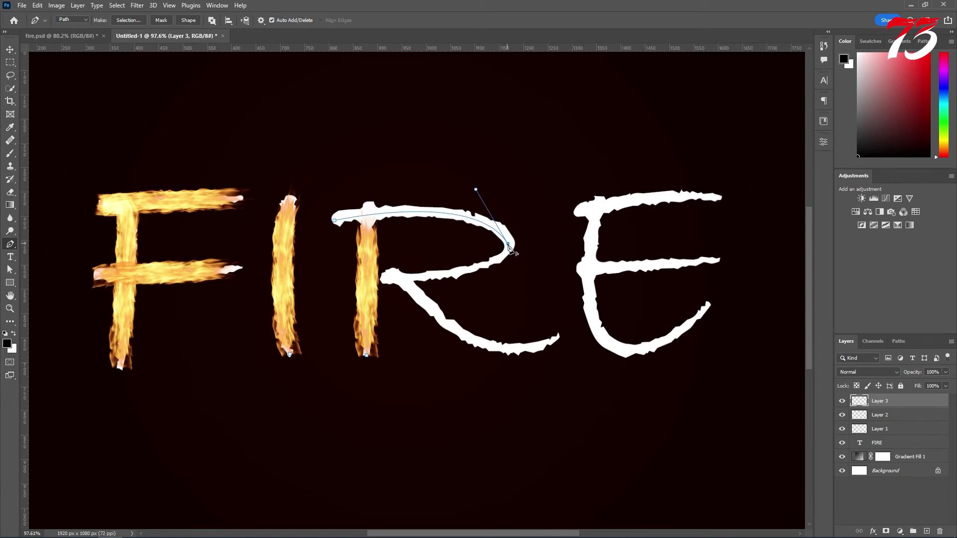
pyautogui.moveTo(384, 280); pyautogui.dragTo(253, 283)
pyautogui.keyDown('alt'); pyautogui.click(384, 280); pyautogui.keyUp('alt')
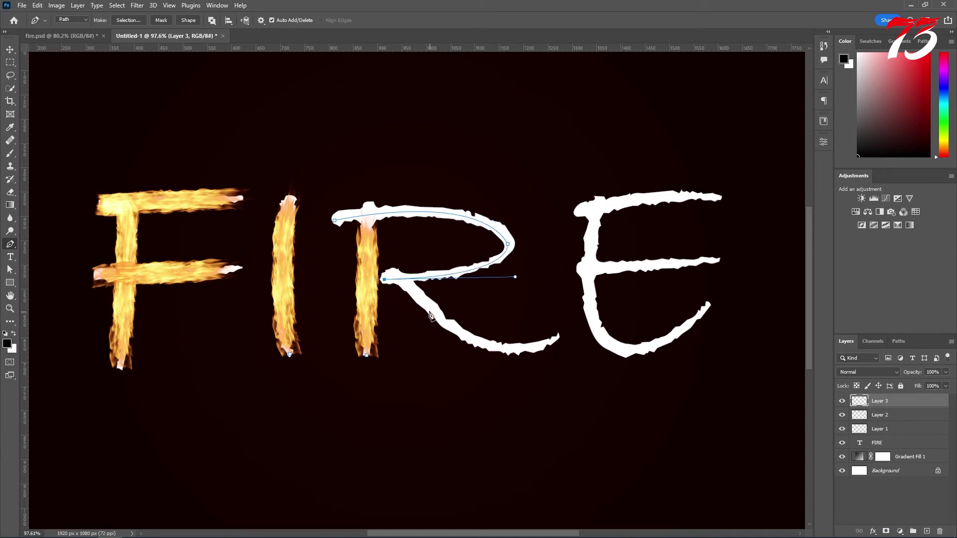
pyautogui.moveTo(429, 306); pyautogui.dragTo(475, 351)
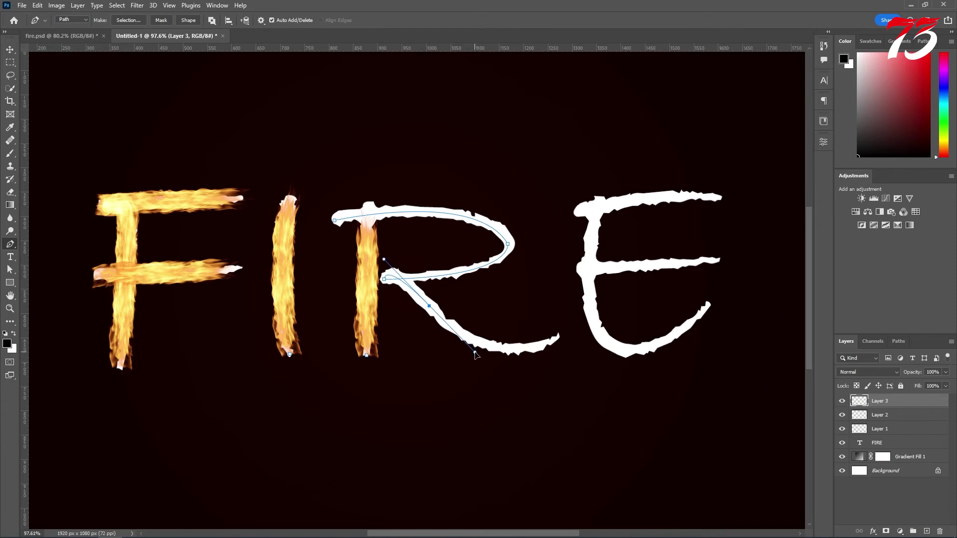
pyautogui.click(559, 337)
pyautogui.moveTo(562, 339); pyautogui.dragTo(606, 311)
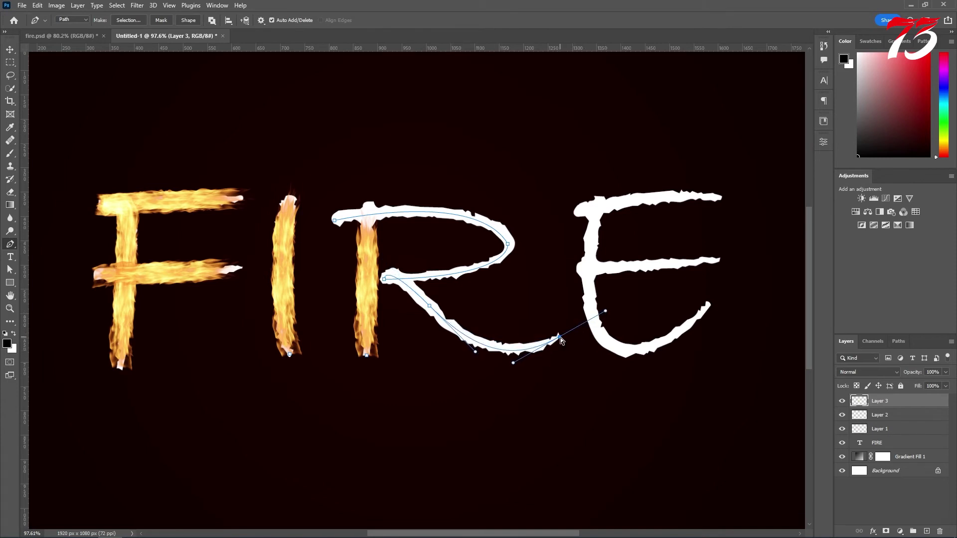
pyautogui.moveTo(559, 338); pyautogui.dragTo(577, 331)
pyautogui.moveTo(530, 356); pyautogui.dragTo(514, 364)
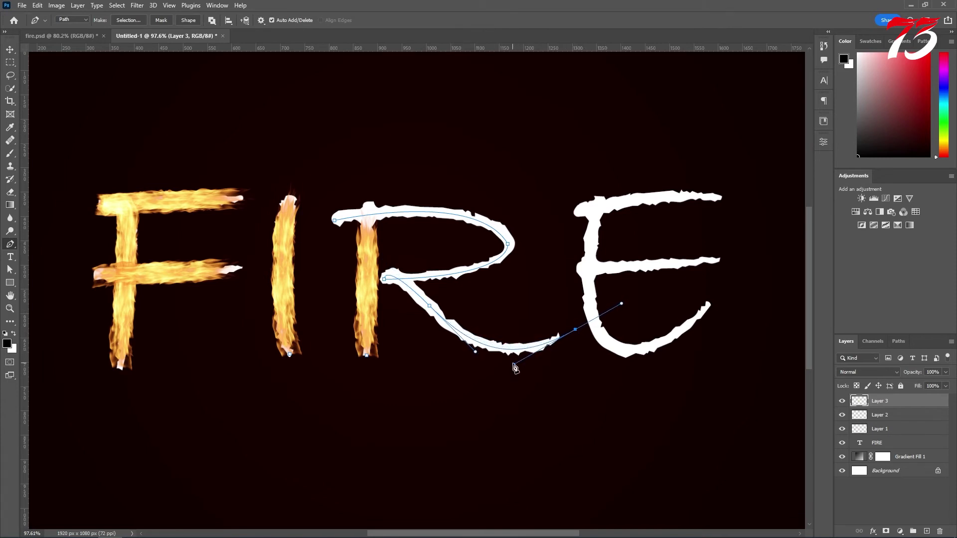
# - Render Flame filter flames along the R's curved path
pyautogui.click(137, 6)
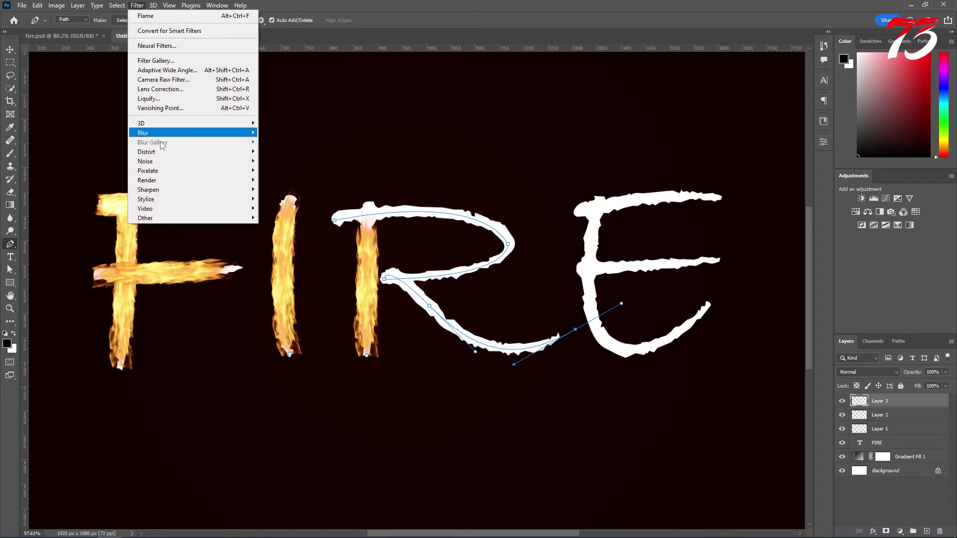
pyautogui.moveTo(160, 182)
pyautogui.click(275, 180)
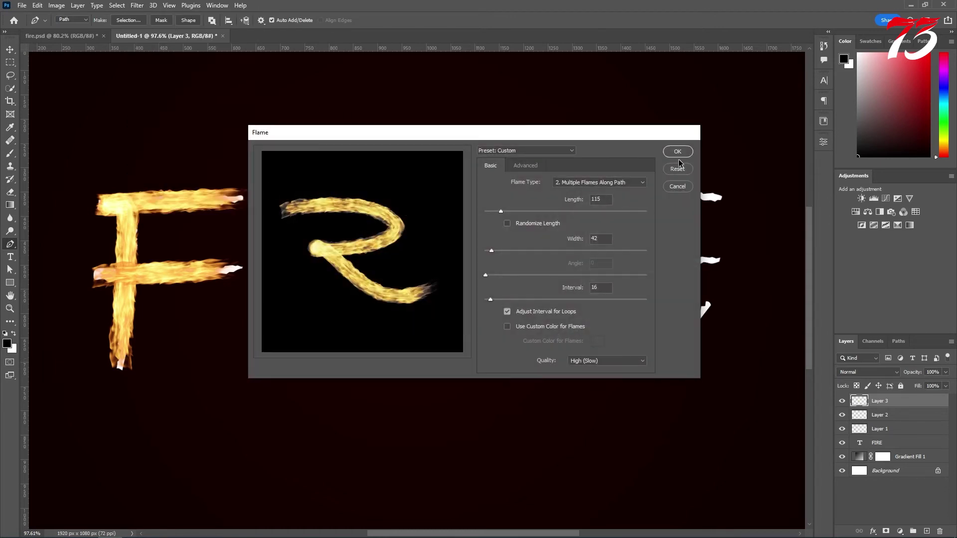
pyautogui.click(679, 155)
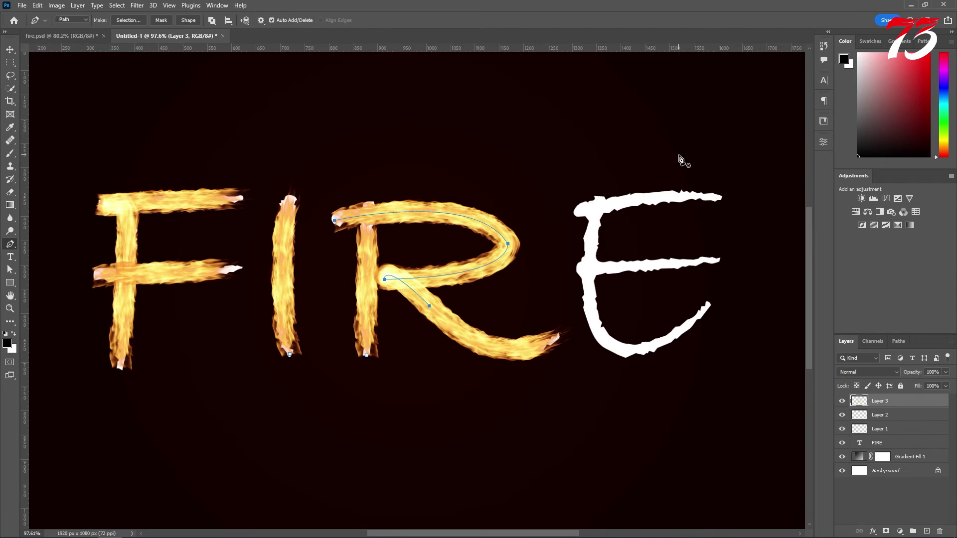
pyautogui.click(597, 197)
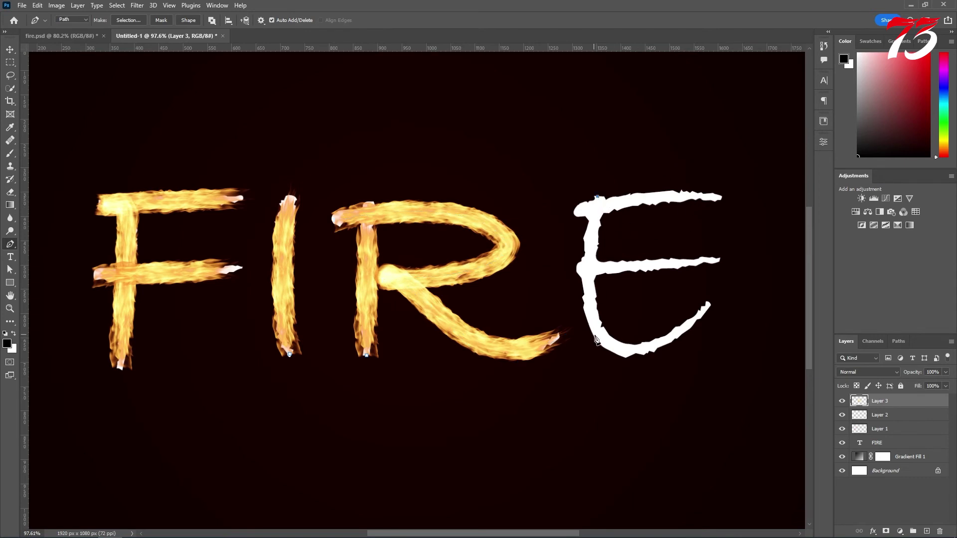
# - Pen a path around the E's curved body and render flames along it
pyautogui.moveTo(602, 336); pyautogui.dragTo(624, 361)
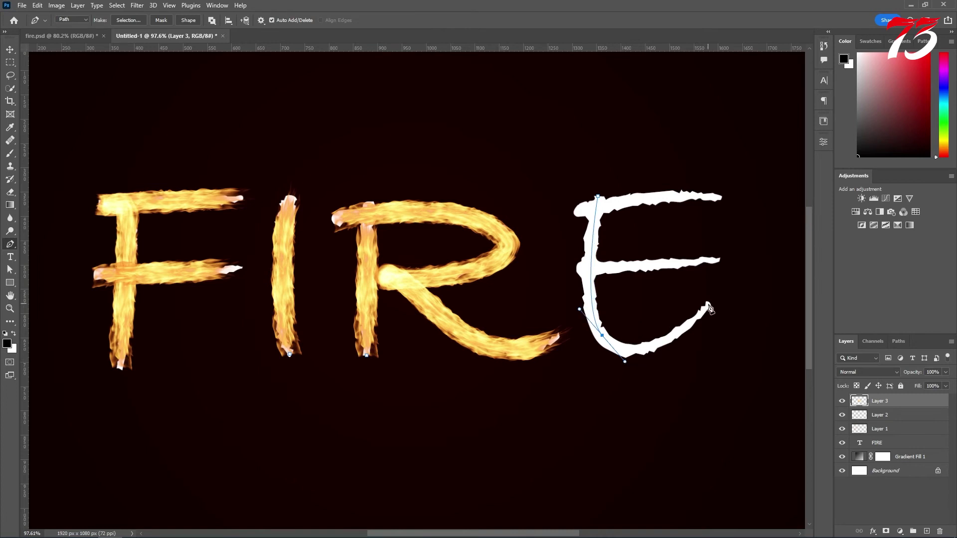
pyautogui.moveTo(707, 303); pyautogui.dragTo(742, 259)
pyautogui.click(137, 5)
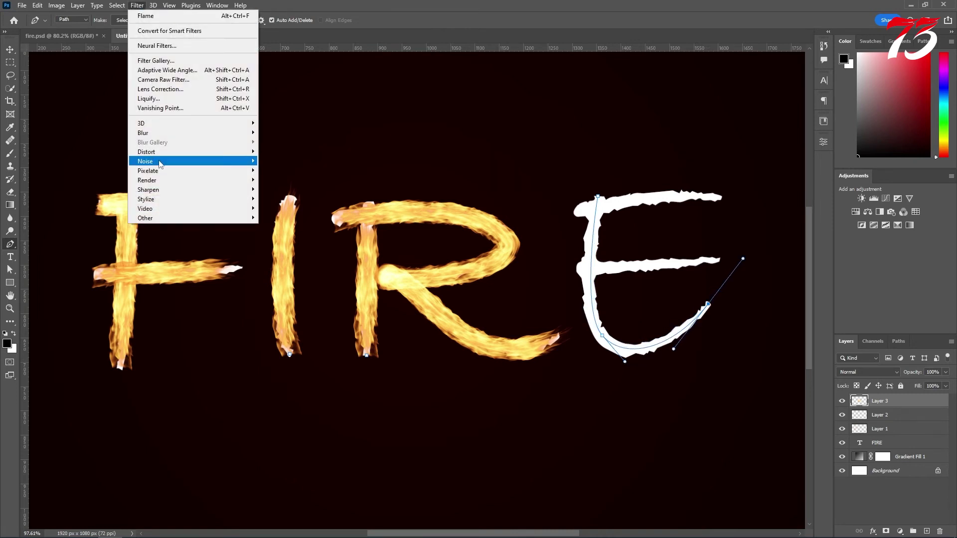
pyautogui.moveTo(171, 179)
pyautogui.click(341, 179)
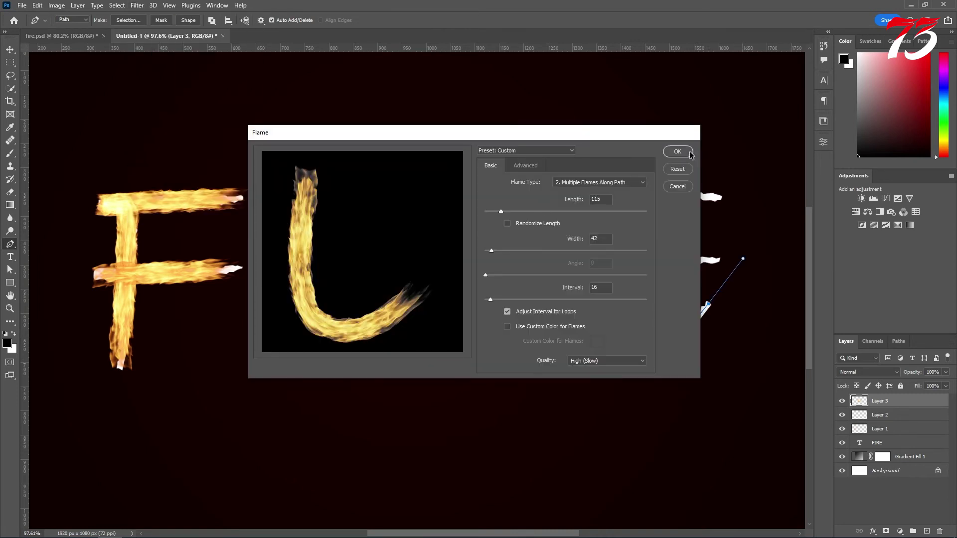
pyautogui.click(677, 152)
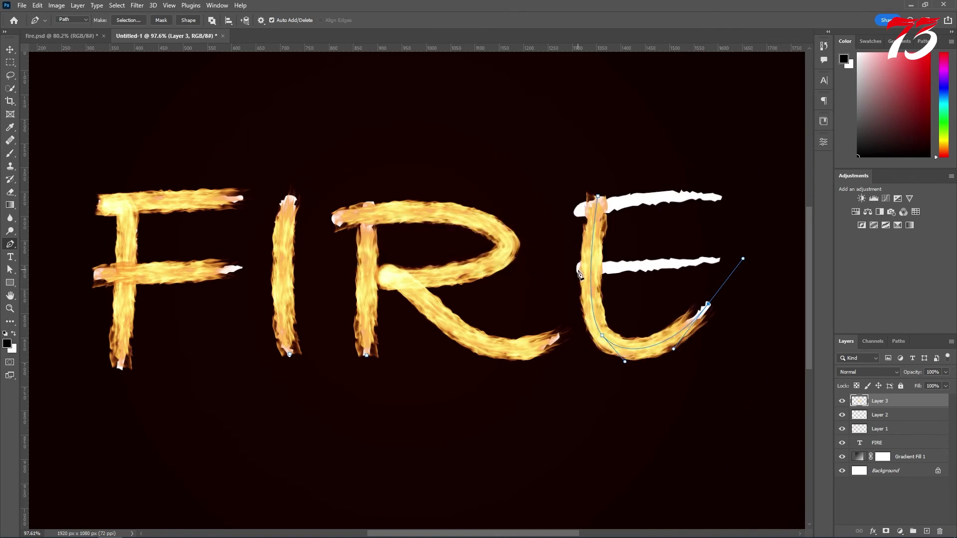
# - Render flames along a straight path across the E's middle stroke
pyautogui.press('Return')
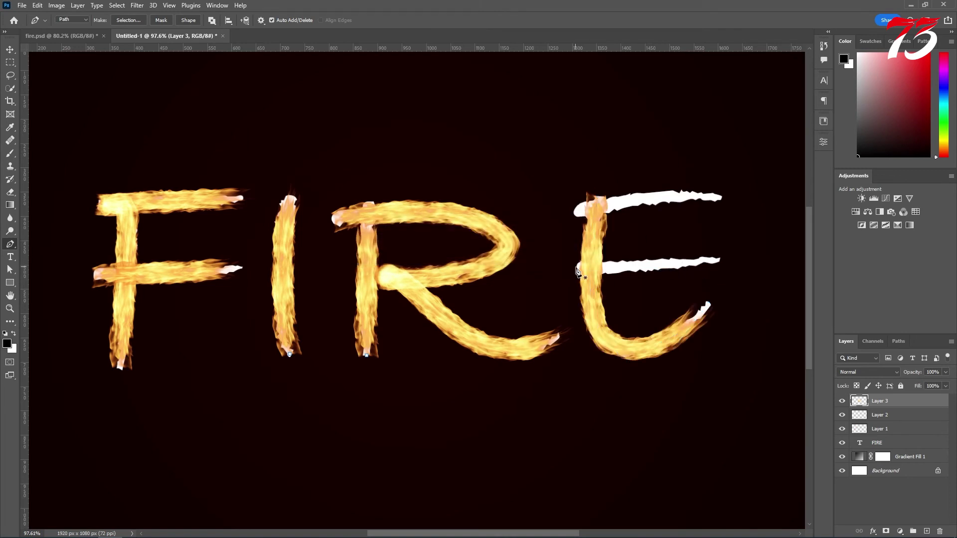
pyautogui.click(577, 268)
pyautogui.click(725, 259)
pyautogui.click(137, 5)
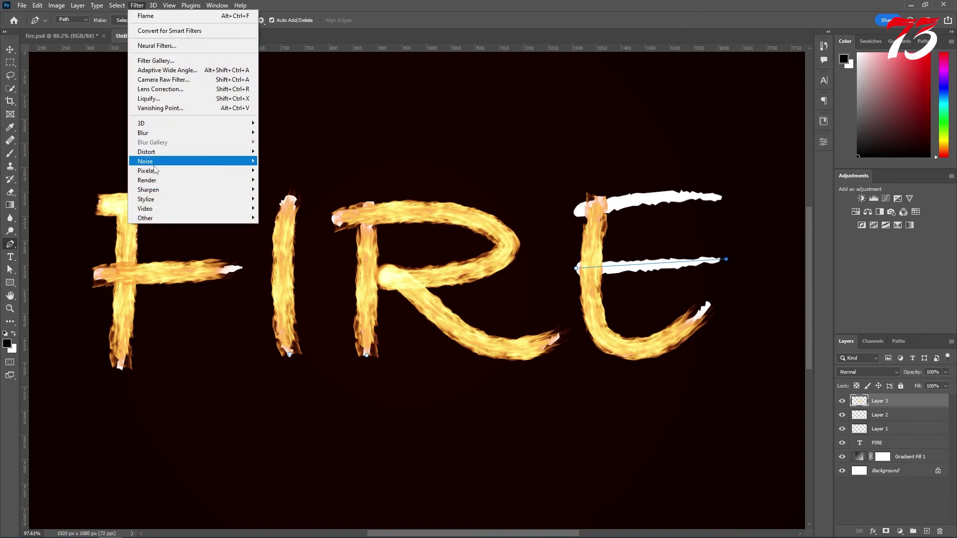
pyautogui.click(279, 180)
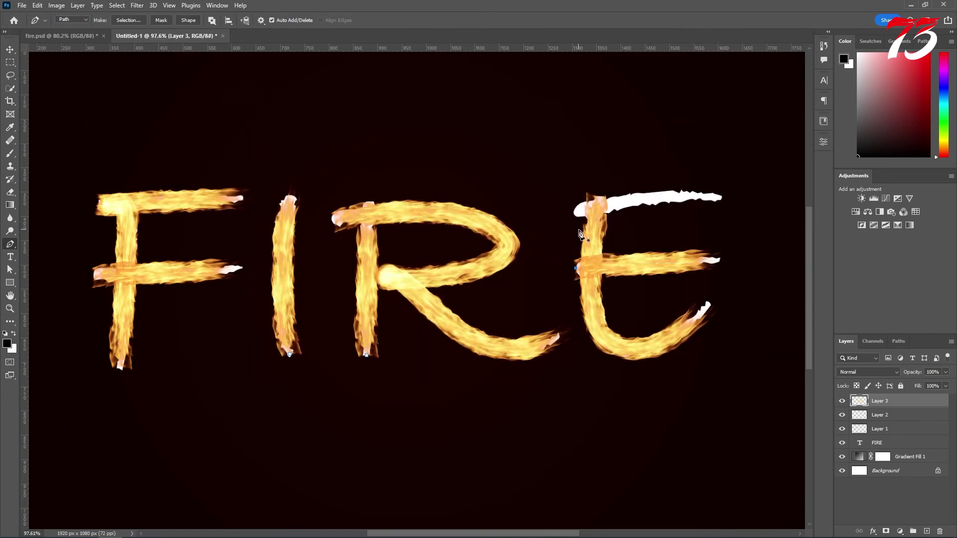
# - Render flames along a curved path following the E's top stroke
pyautogui.click(576, 210)
pyautogui.moveTo(718, 197); pyautogui.dragTo(753, 206)
pyautogui.click(137, 5)
pyautogui.moveTo(234, 182)
pyautogui.click(280, 180)
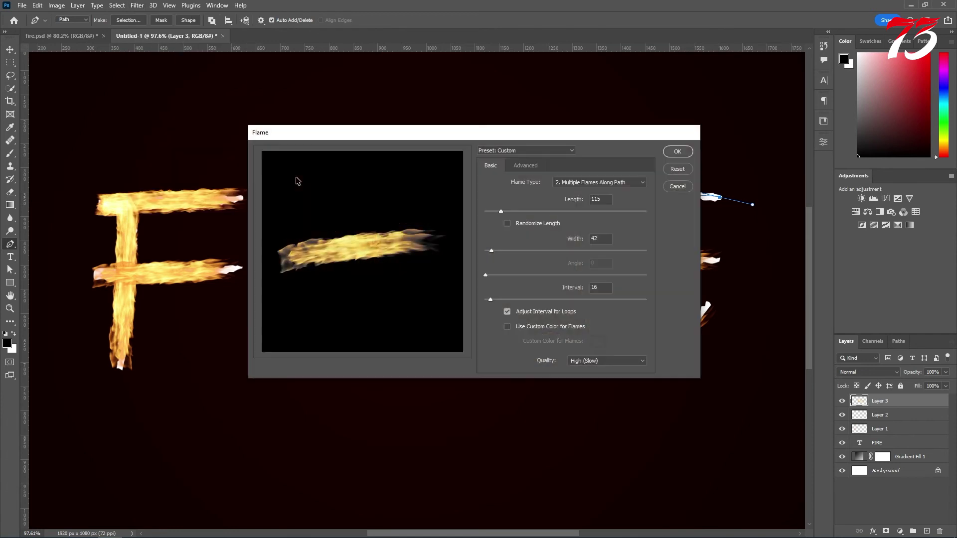
pyautogui.click(676, 153)
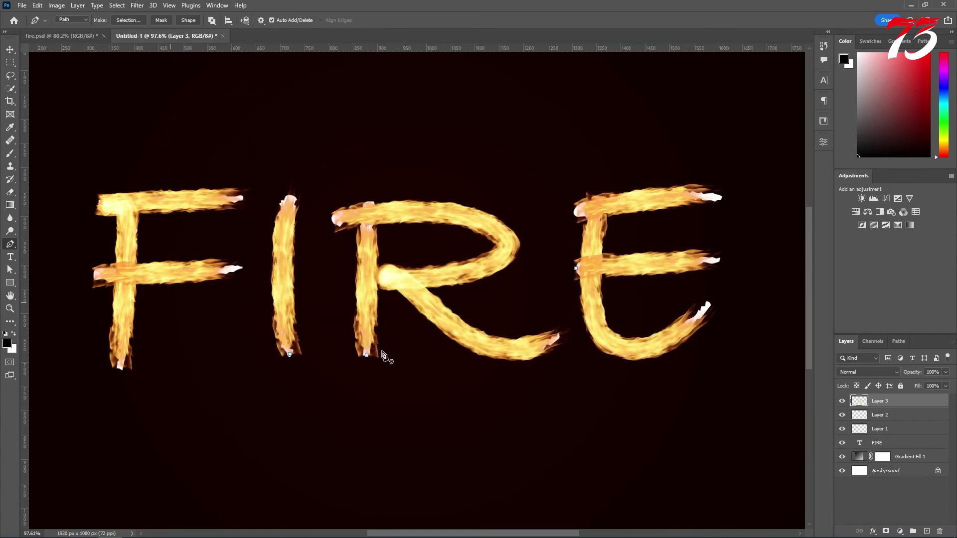
# - Hide the FIRE text layer and group Layers 1–3 into Group 1
pyautogui.click(842, 443)
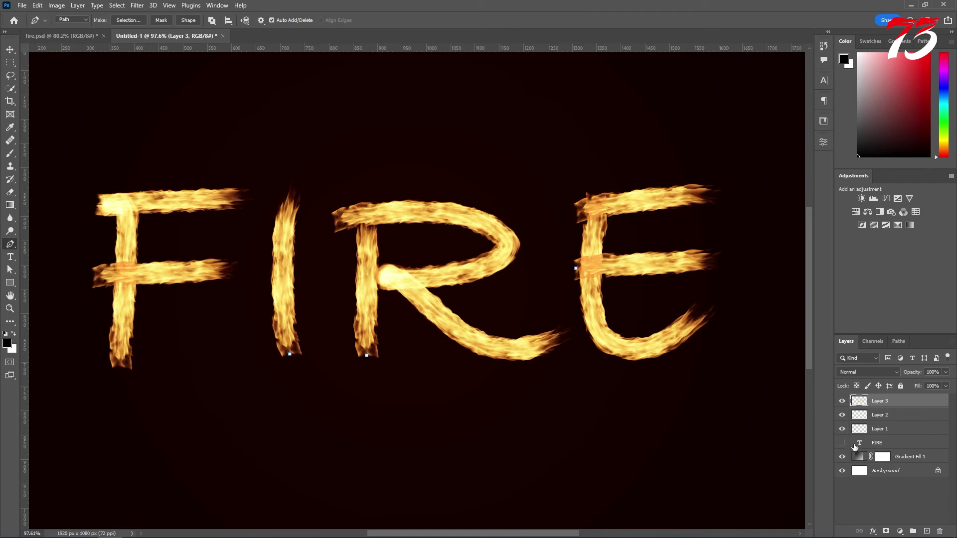
pyautogui.click(883, 430)
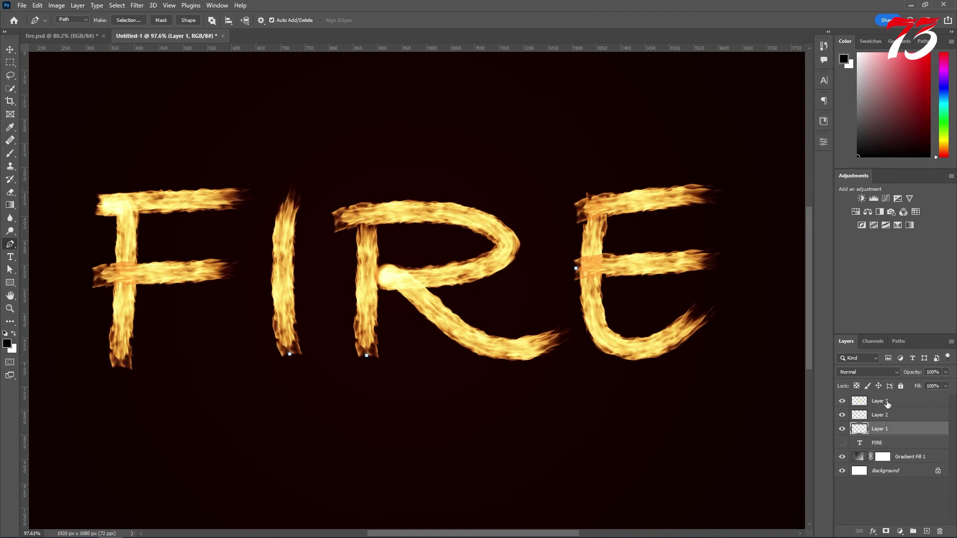
pyautogui.keyDown('shift'); pyautogui.click(886, 401); pyautogui.keyUp('shift')
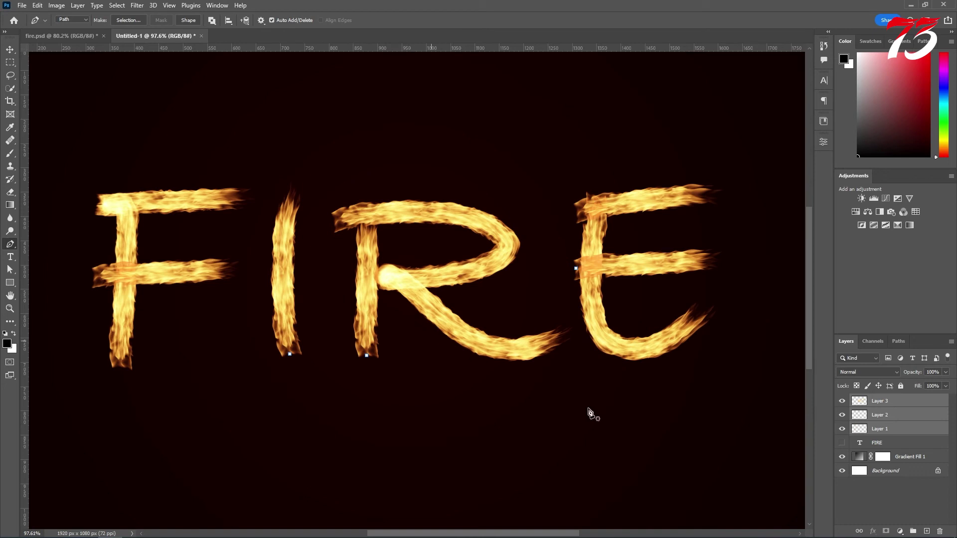
pyautogui.click(912, 530)
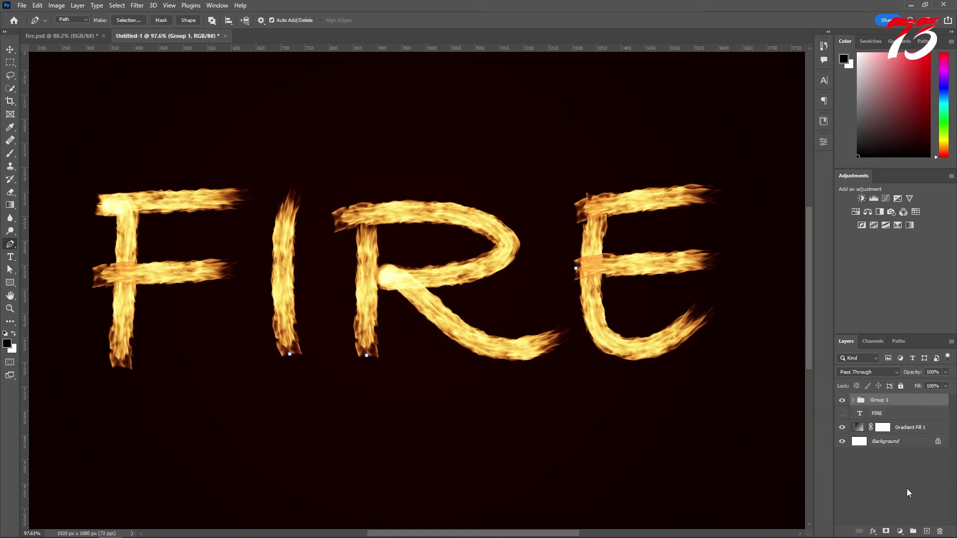
# - Delete the leftover Work Path in the Paths panel and return to Layers
pyautogui.click(899, 342)
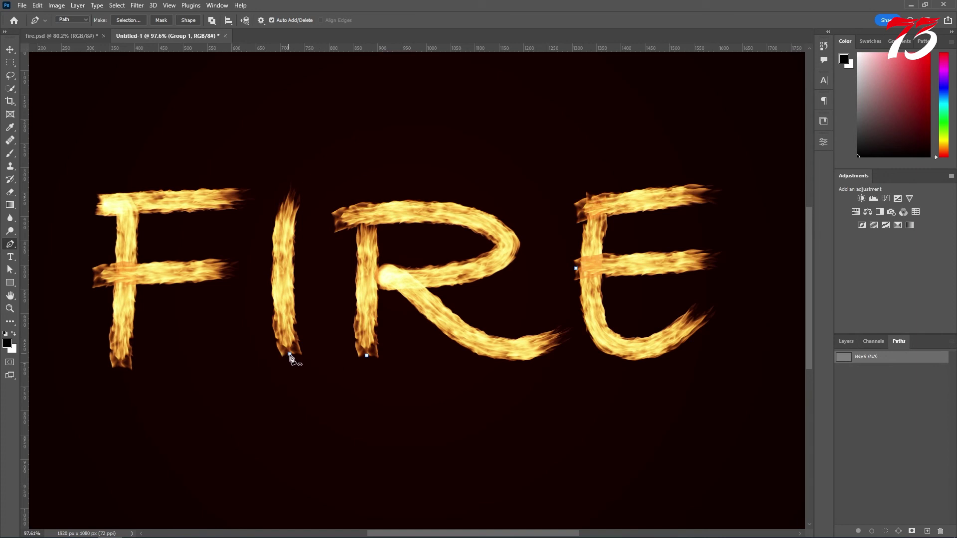
pyautogui.moveTo(841, 362); pyautogui.dragTo(940, 530)
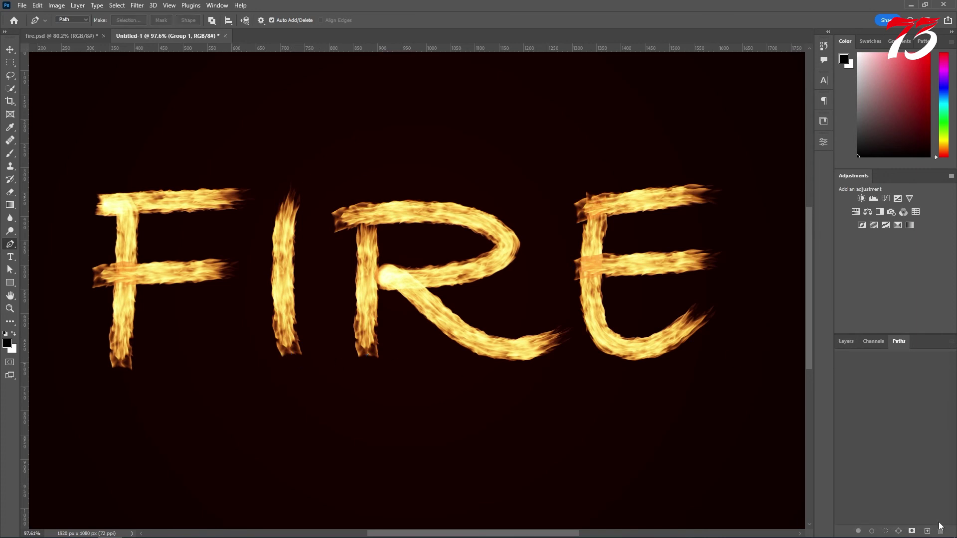
pyautogui.click(846, 343)
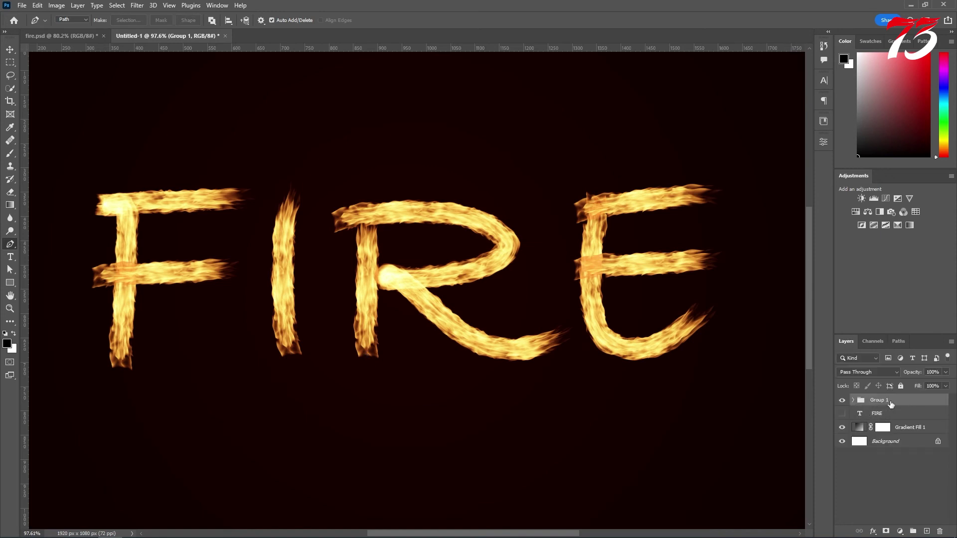
# - Give Group 1 a red (ff0000) Screen-mode Outer Glow at 36% opacity and 32 px size
pyautogui.doubleClick(925, 403)
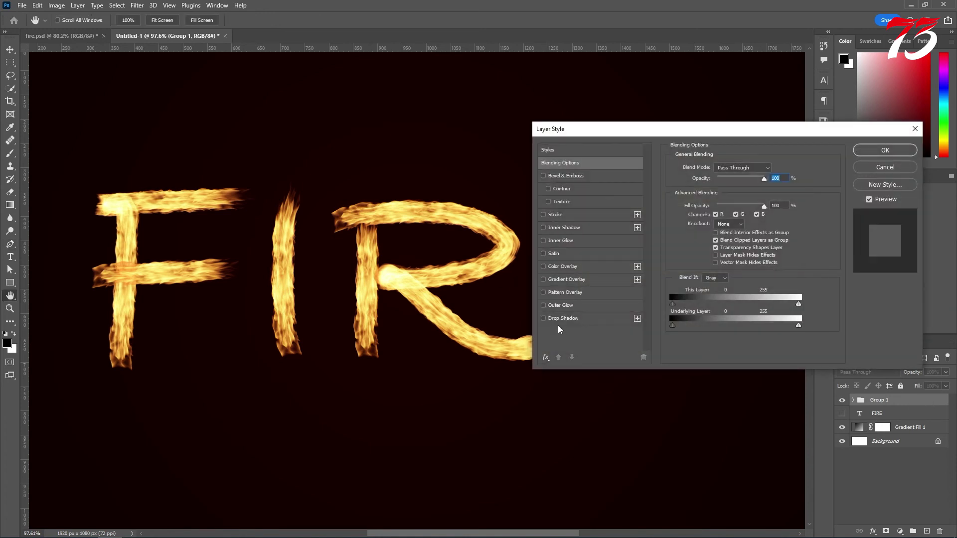
pyautogui.click(555, 307)
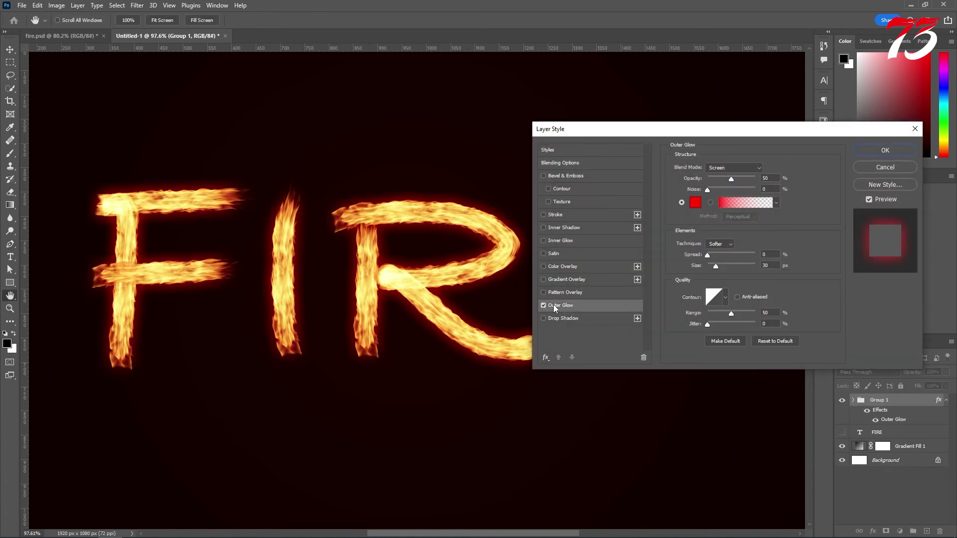
pyautogui.click(694, 203)
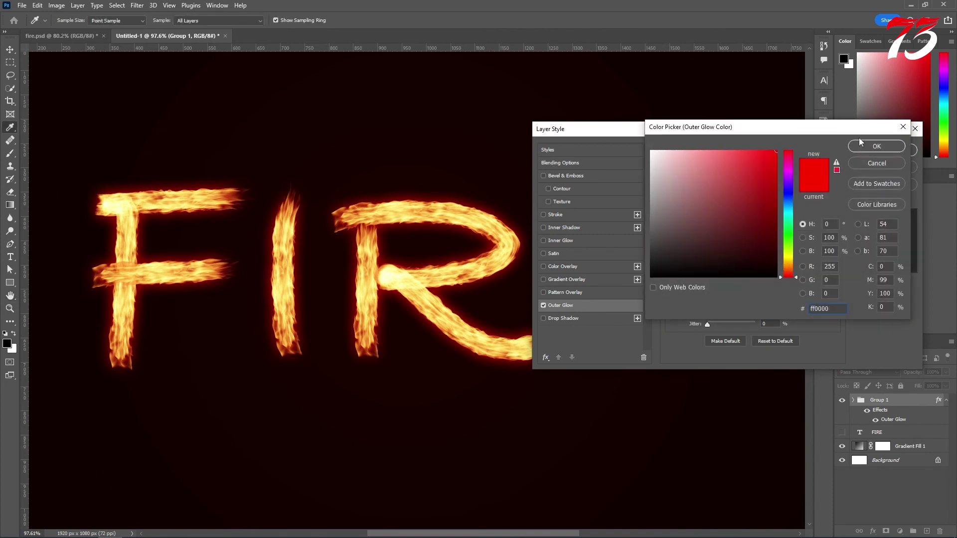
pyautogui.click(876, 145)
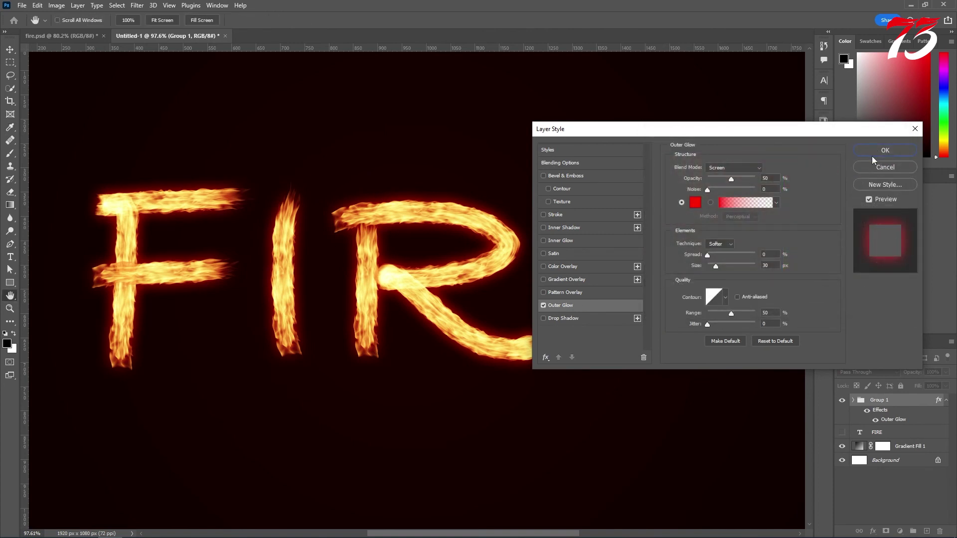
pyautogui.click(730, 169)
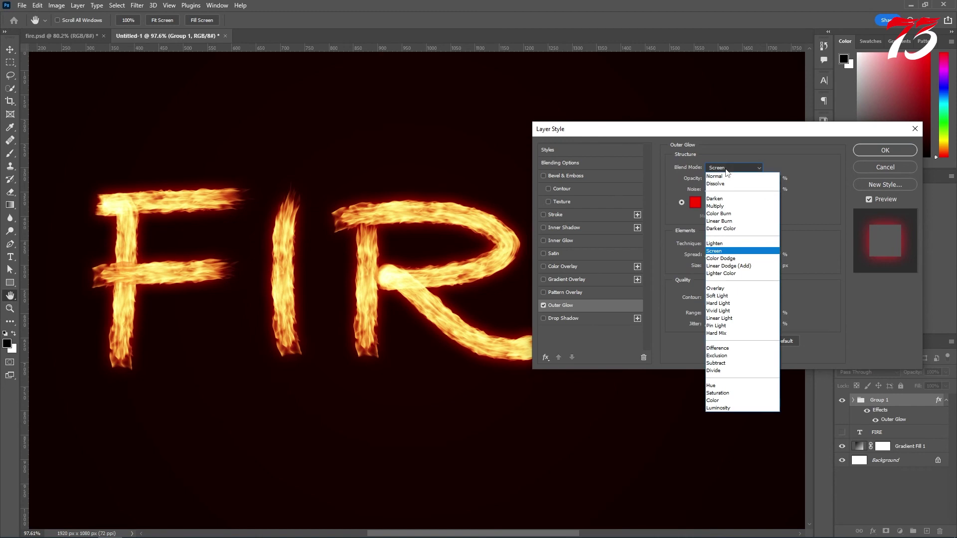
pyautogui.click(723, 251)
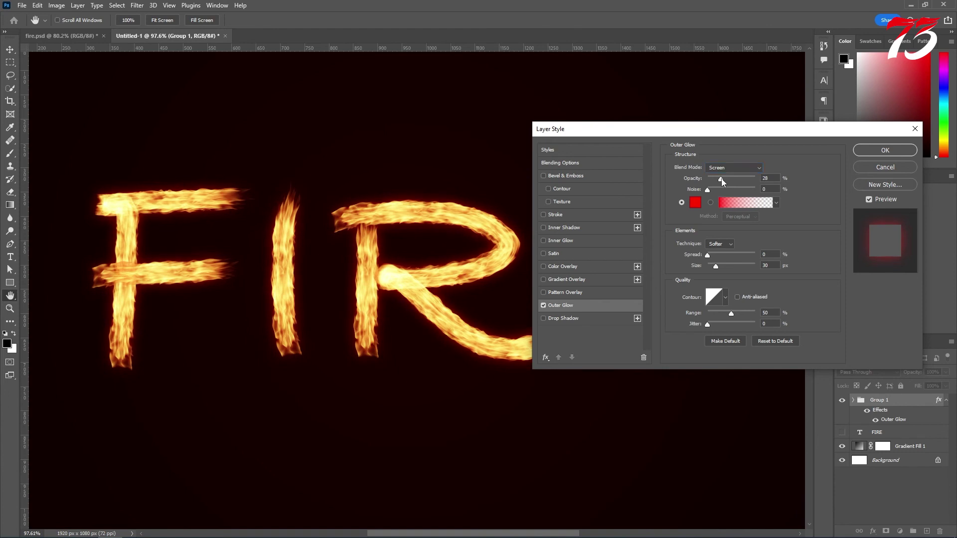
pyautogui.moveTo(722, 179); pyautogui.dragTo(725, 178)
pyautogui.moveTo(716, 266); pyautogui.dragTo(716, 267)
pyautogui.click(877, 151)
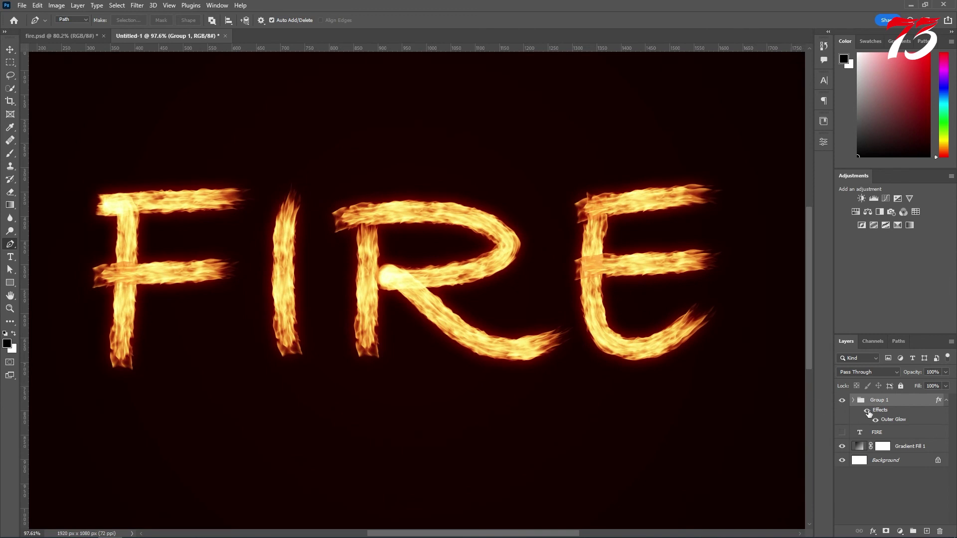
pyautogui.click(867, 413)
pyautogui.click(867, 413)
pyautogui.scroll(-1, 571, 274)
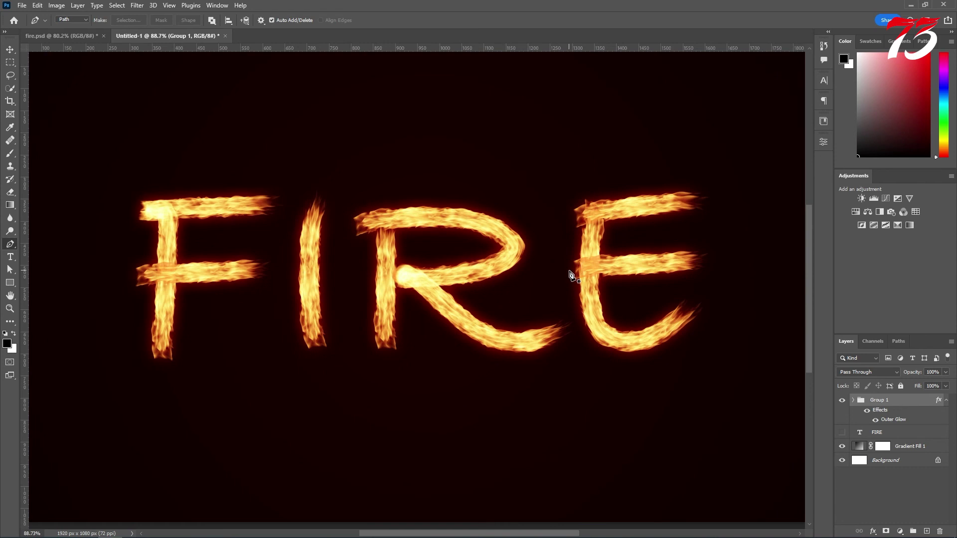